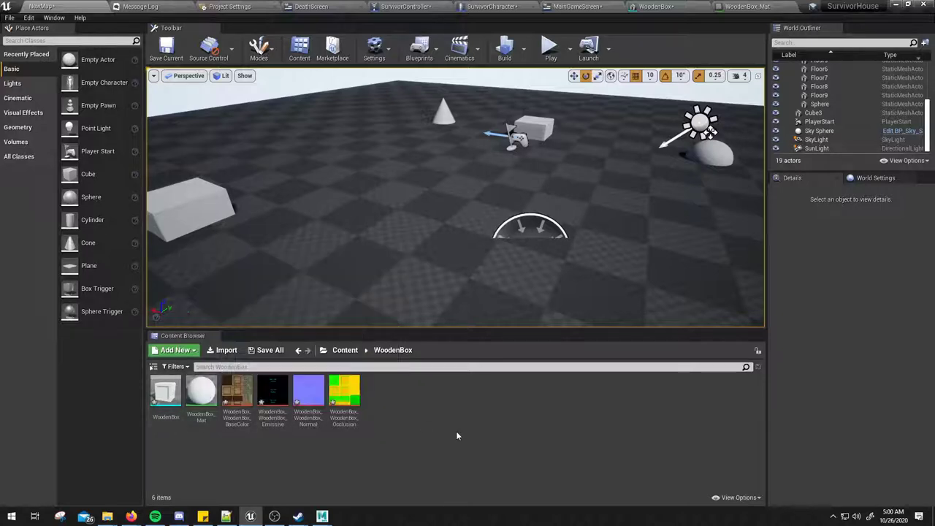
Open the WoodenBox mesh and orbit its preview to inspect it
double_click(169, 397)
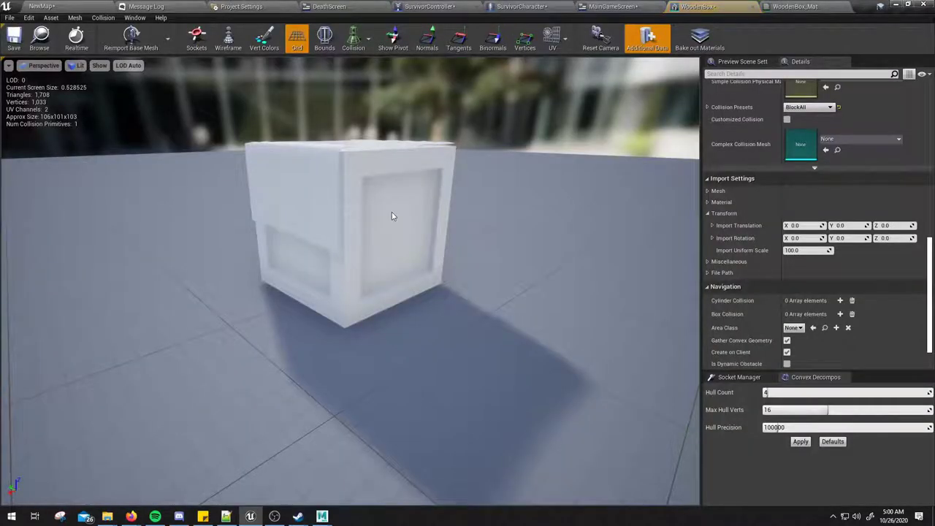
drag(381, 223, 463, 202)
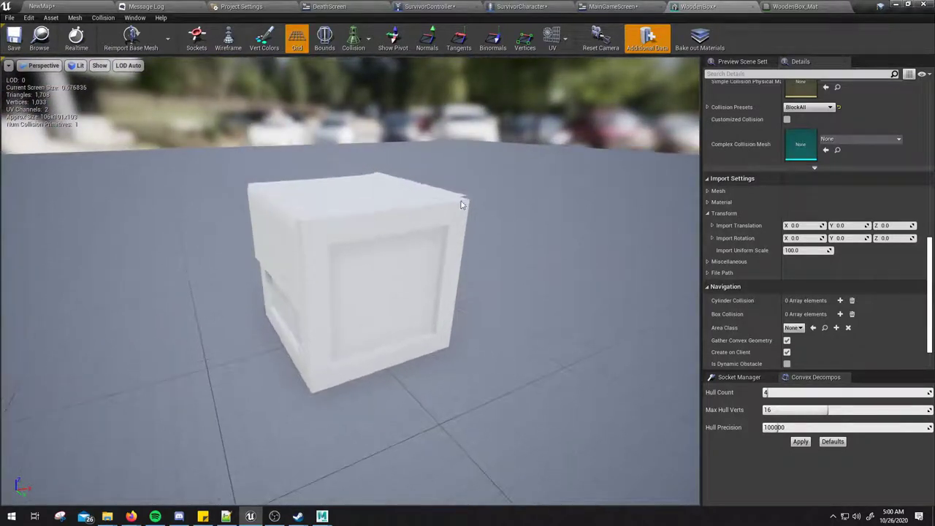
scroll(423, 240, up, 2)
drag(423, 240, 468, 241)
Drag the WoodenBox mesh into the NewMap viewport and frame the camera on the crate
click(42, 6)
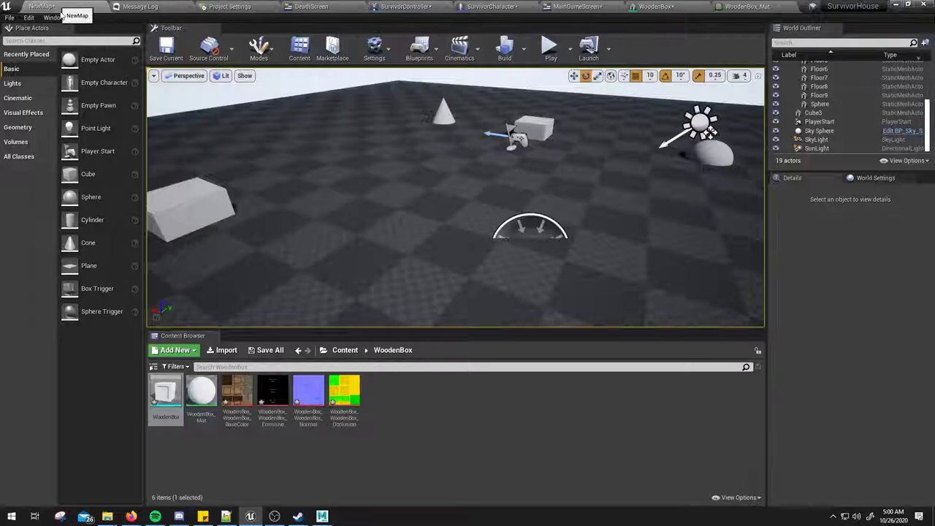
drag(162, 395, 384, 233)
key(f)
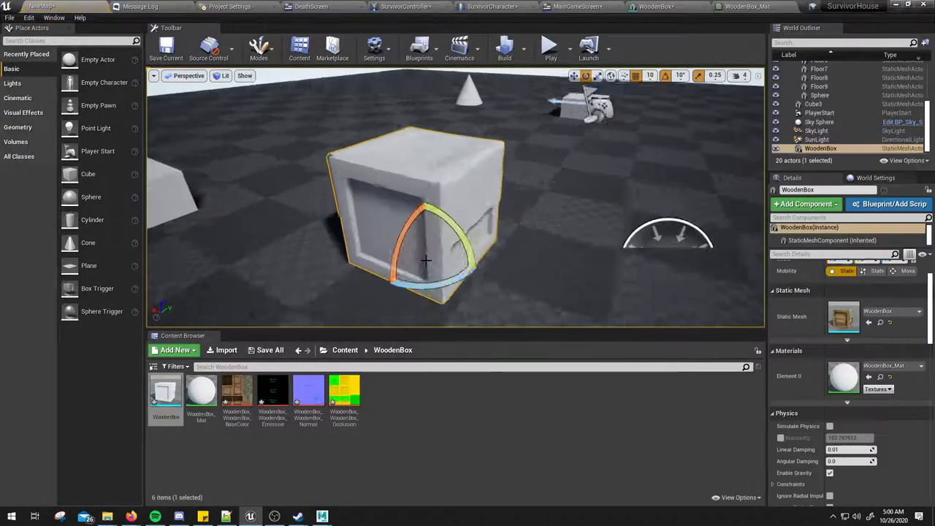
mouse_move(410, 165)
alt+mouse_down()
mouse_move(438, 132)
mouse_move(468, 168)
mouse_move(453, 172)
alt+mouse_up()
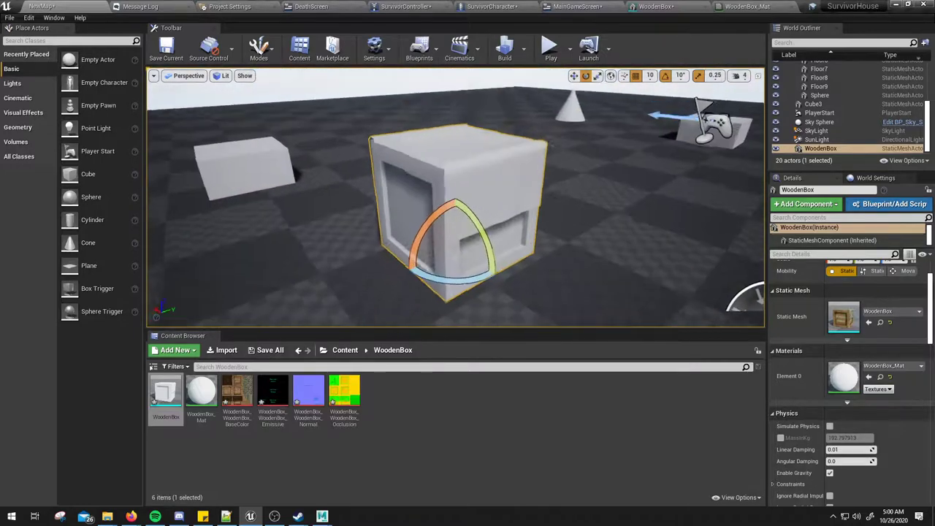
click(416, 401)
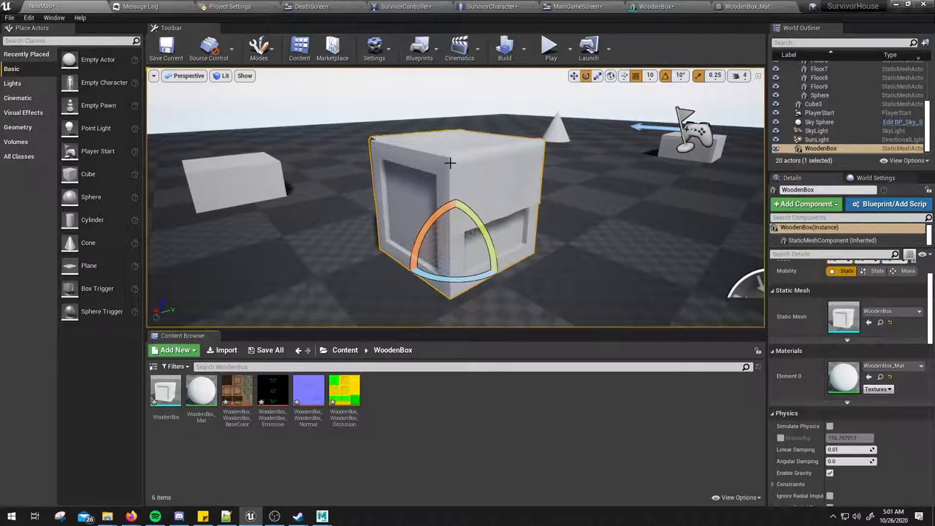
Click through the grey cube and cone, then select the placed WoodenBox crate
right_drag(451, 163, 460, 161)
click(258, 172)
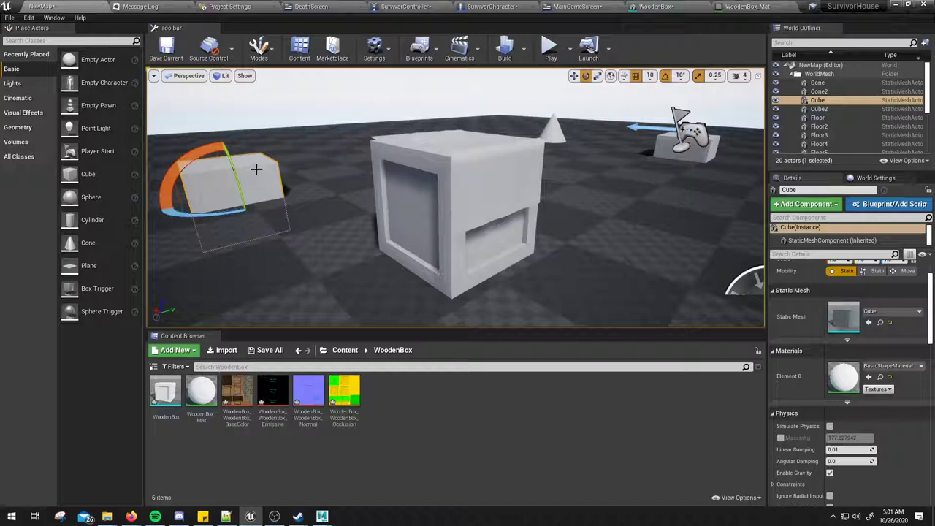
click(555, 126)
key(ctrl+z)
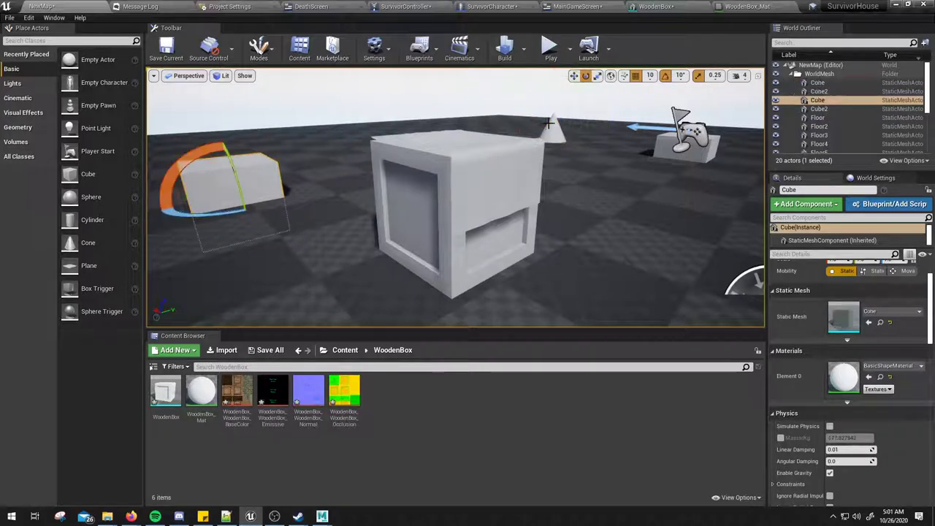
key(ctrl+y)
click(434, 181)
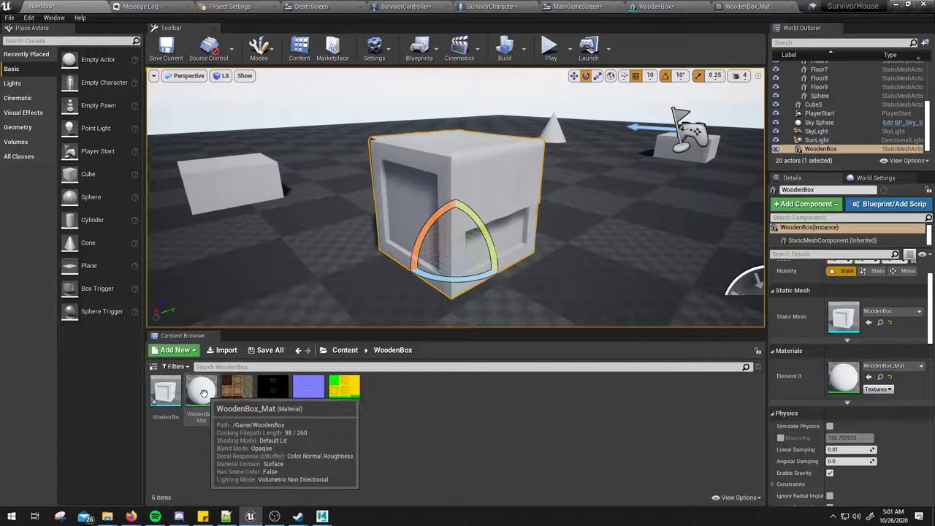
Browse to WoodenBox_Mat in the Content Browser from the crate's Details Materials slot
click(881, 378)
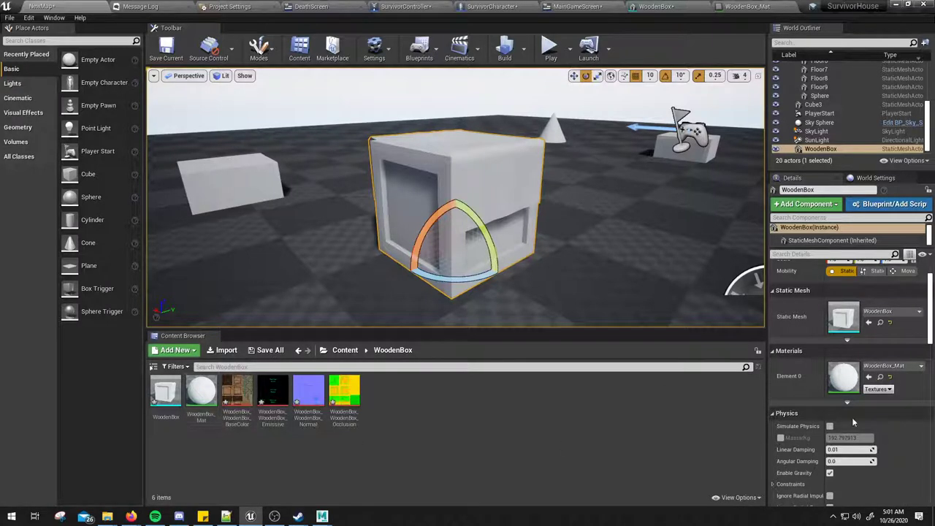
click(881, 378)
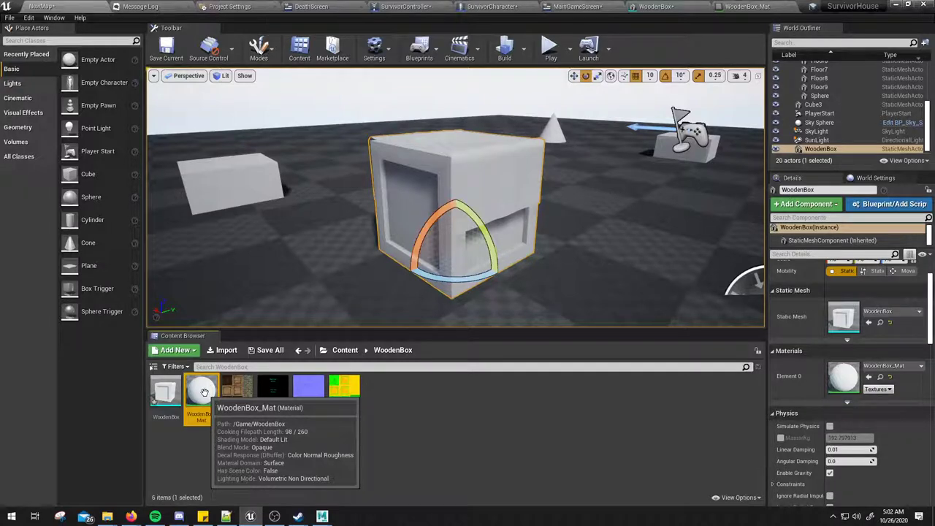
Open WoodenBox_Mat and inspect the grey constant feeding Base Color and the sphere preview
double_click(204, 392)
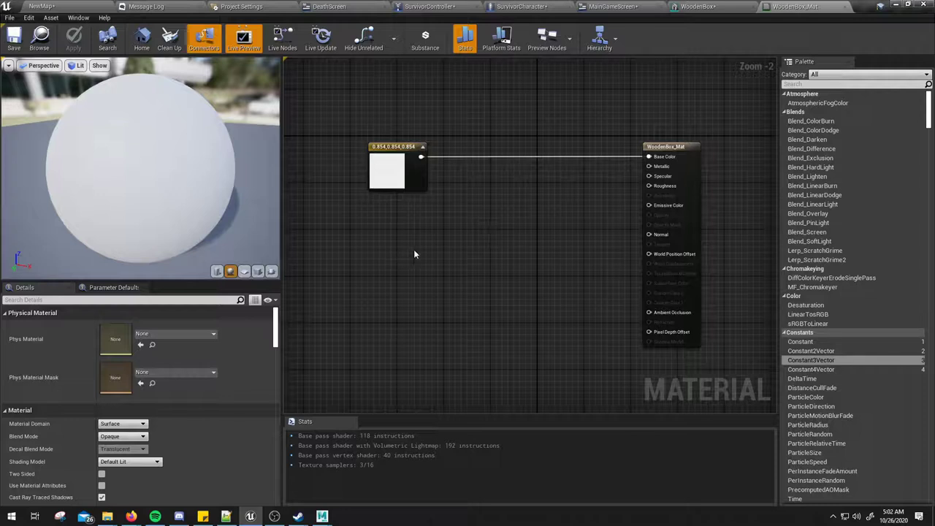
drag(353, 115, 730, 377)
click(730, 377)
drag(656, 161, 650, 157)
click(408, 172)
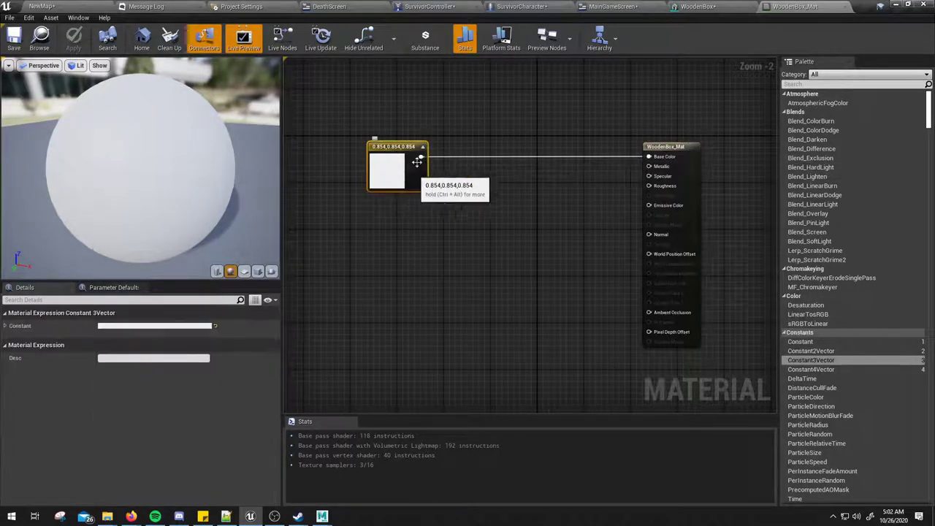
click(475, 125)
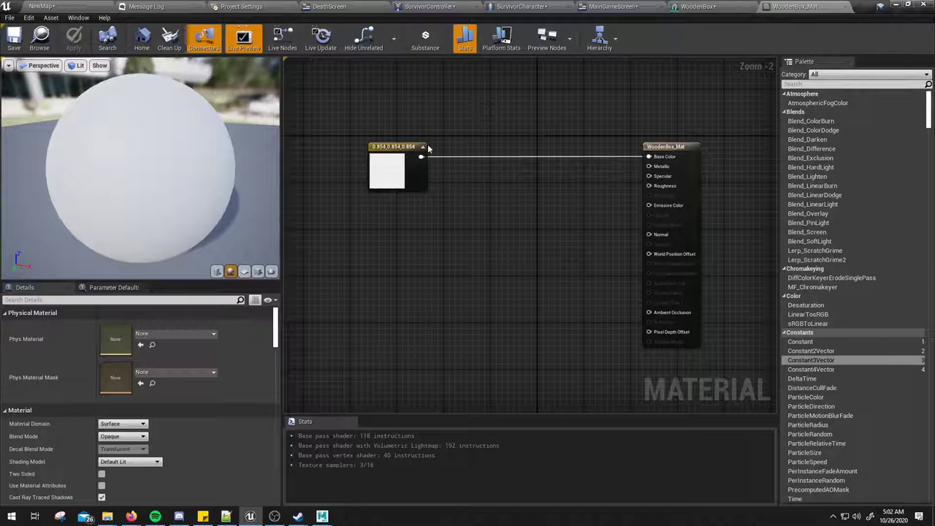
right_drag(568, 244, 561, 228)
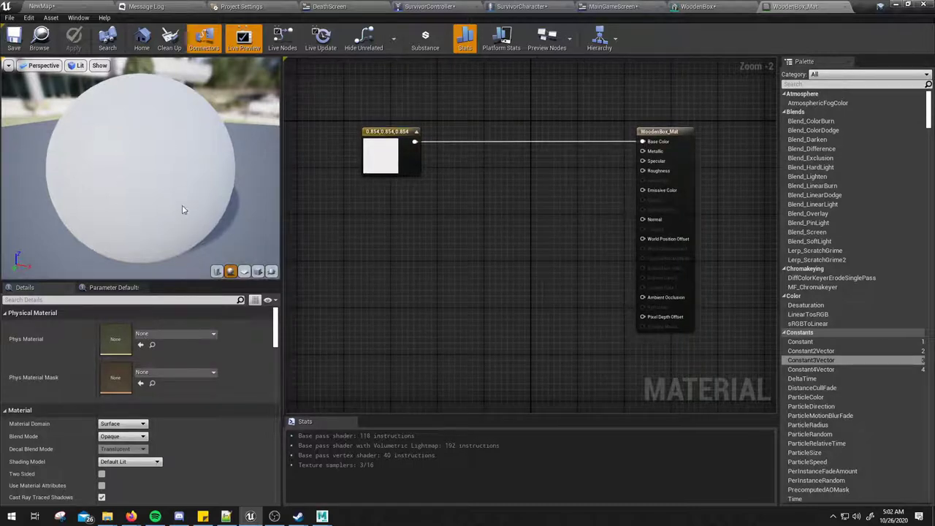
drag(184, 149, 184, 149)
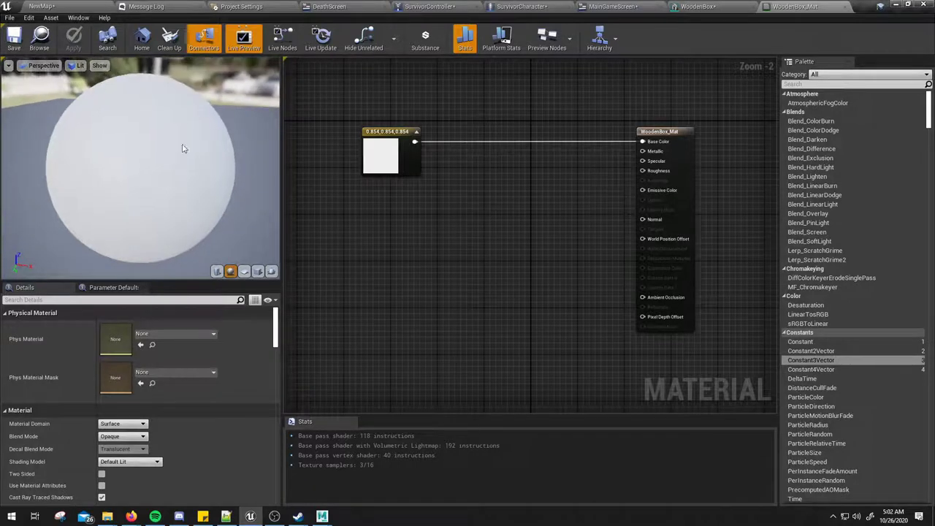
drag(106, 176, 121, 154)
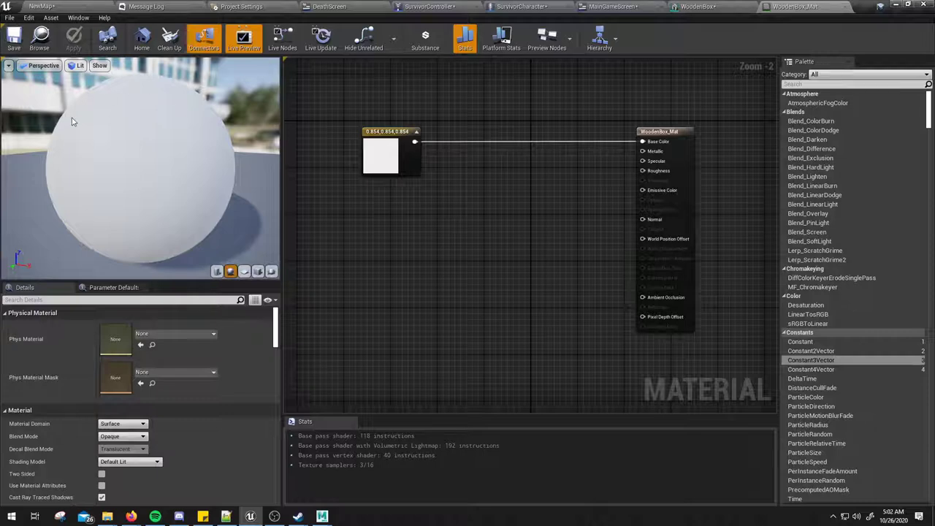
Select the WoodenBox mesh in the NewMap Content Browser and return to WoodenBox_Mat
click(77, 8)
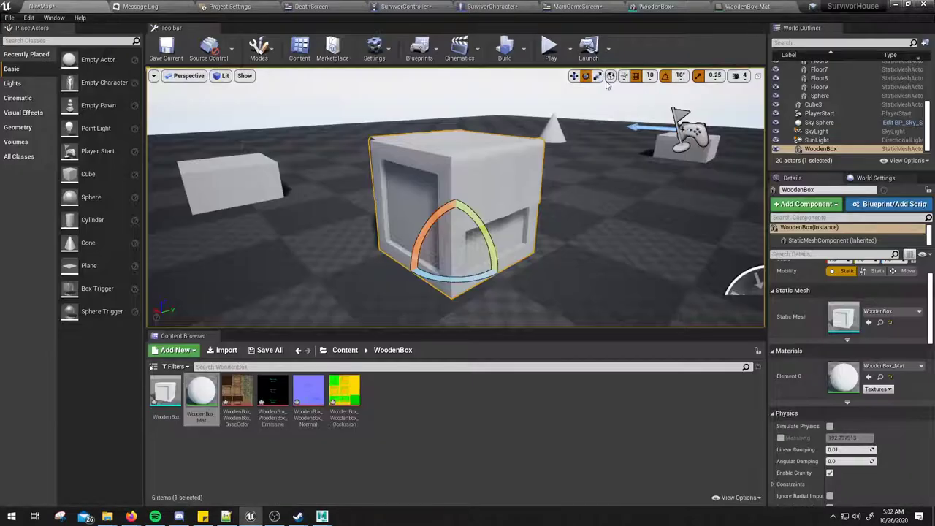
click(169, 395)
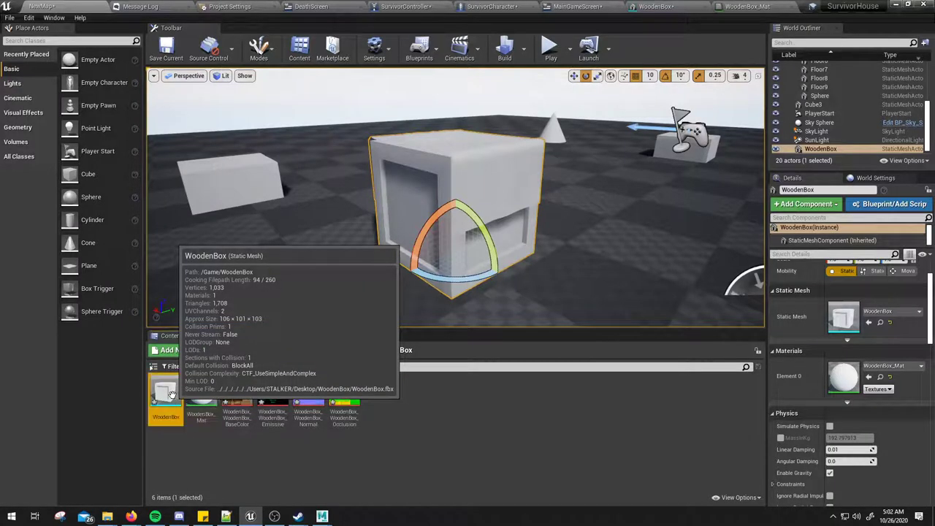
click(747, 7)
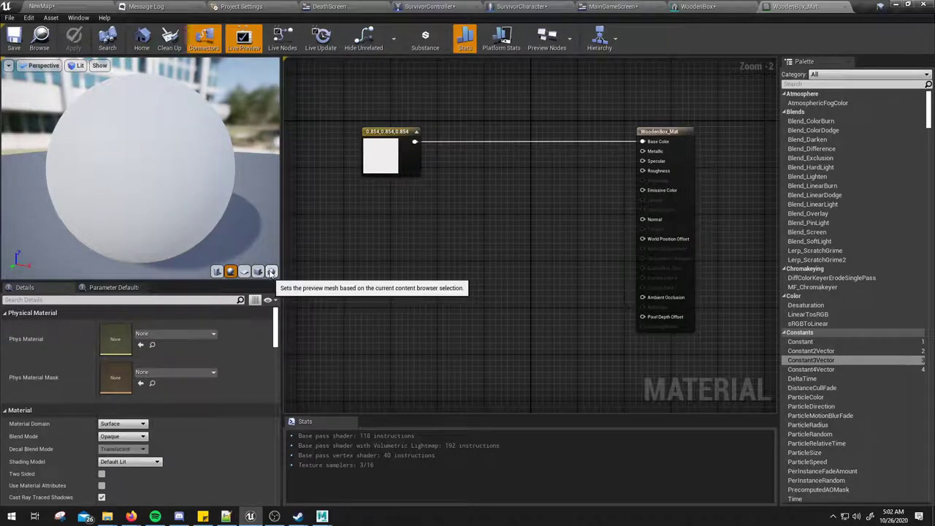
Switch the material preview to the WoodenBox mesh and orbit it from above
click(271, 272)
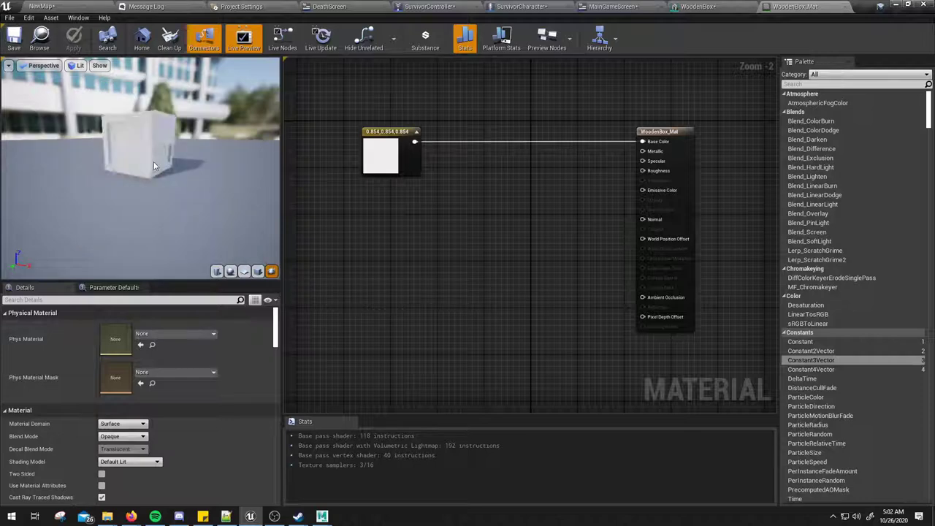
scroll(181, 180, up, 3)
mouse_move(180, 180)
mouse_down()
mouse_move(234, 182)
mouse_move(183, 183)
mouse_move(168, 161)
mouse_up()
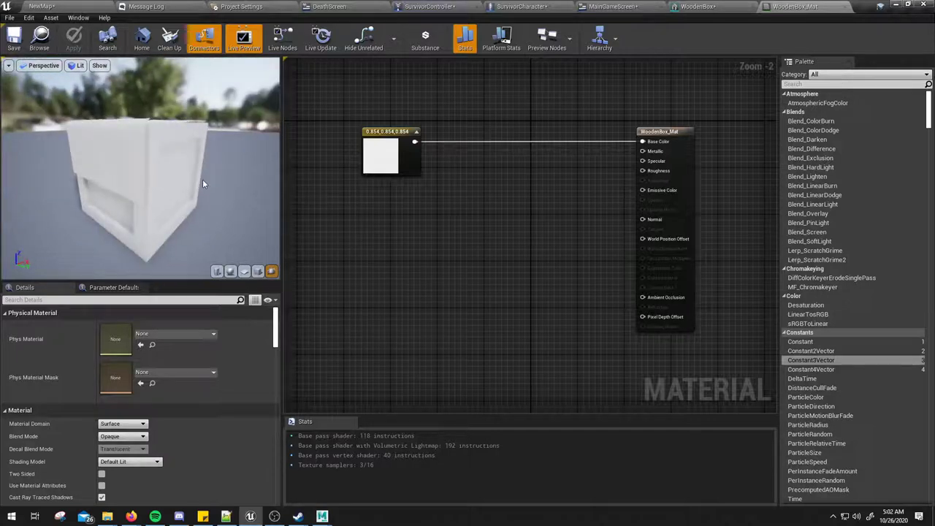
mouse_move(201, 178)
mouse_down()
mouse_move(161, 157)
mouse_move(131, 168)
mouse_move(164, 198)
mouse_up()
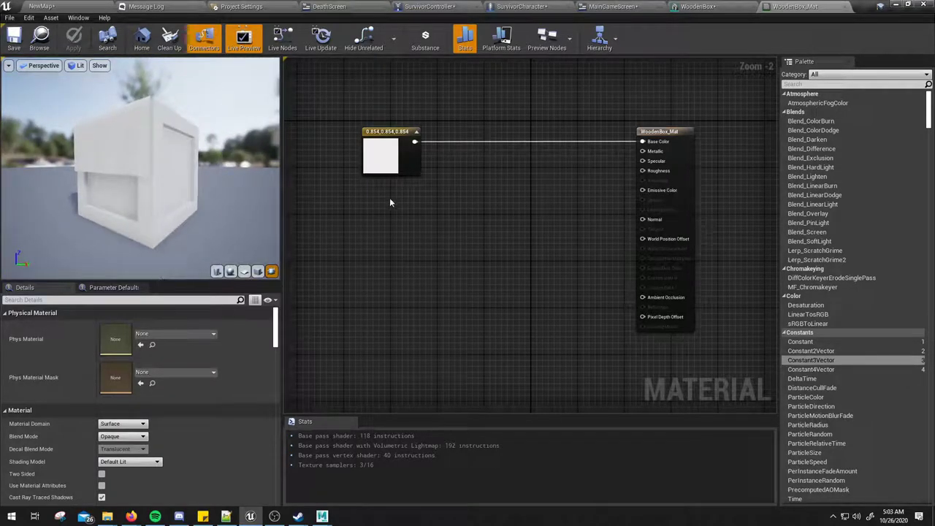
Try wiring the colour constant toward the output node's Metallic input, then reselect the constant
click(380, 150)
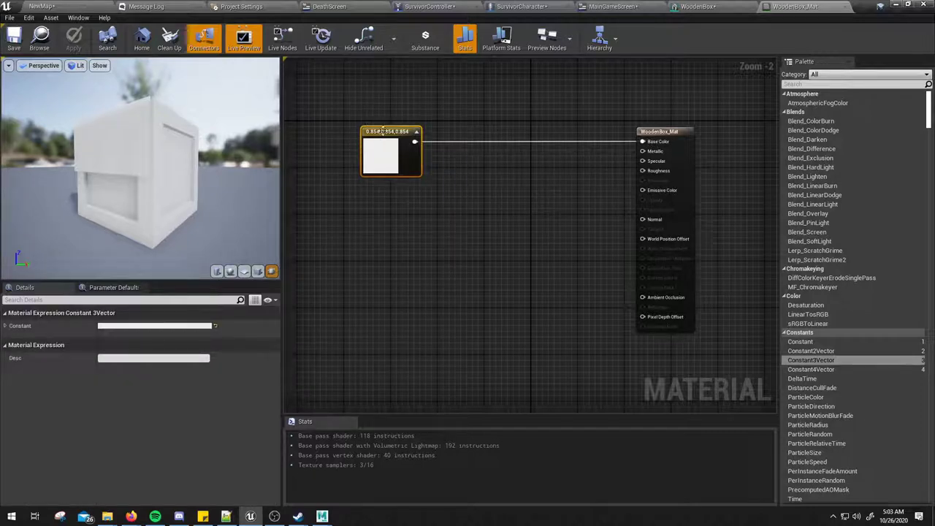
drag(615, 98, 719, 340)
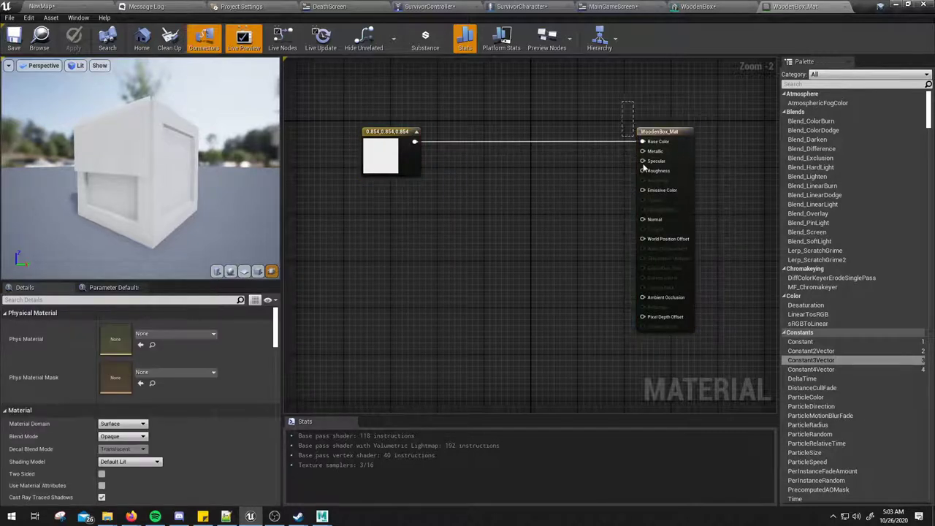
drag(644, 167, 719, 353)
drag(627, 98, 706, 358)
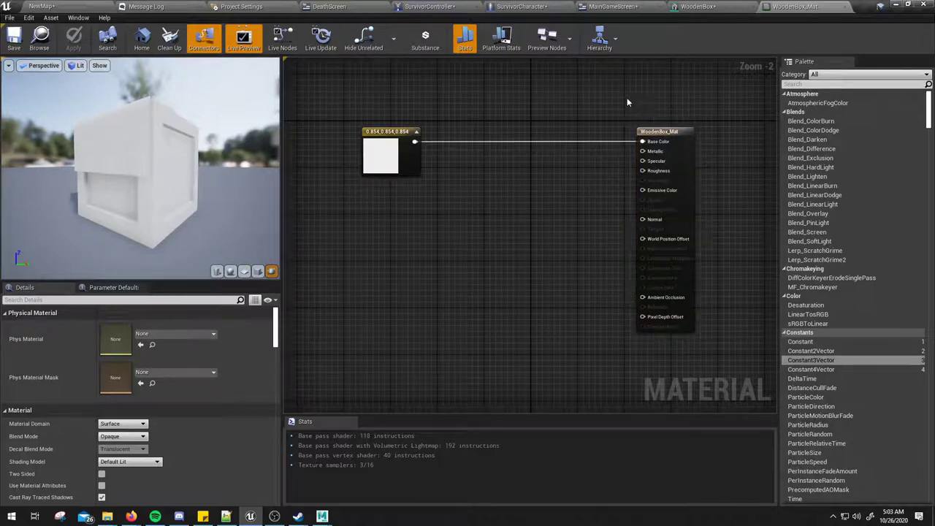
click(714, 342)
drag(613, 108, 702, 342)
mouse_move(643, 151)
mouse_down()
mouse_move(535, 252)
mouse_move(492, 217)
mouse_up()
mouse_move(415, 141)
mouse_down()
mouse_move(494, 187)
mouse_move(485, 220)
mouse_up()
click(526, 98)
drag(660, 143, 572, 191)
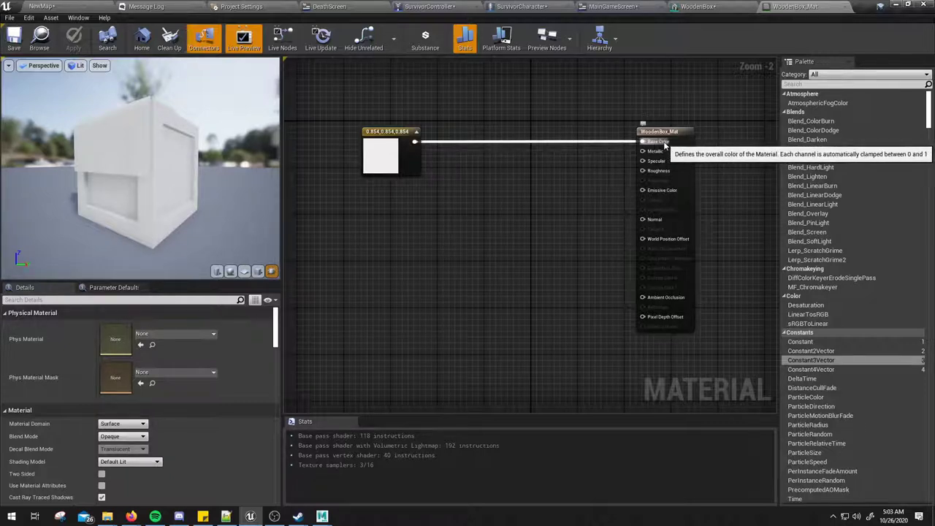
click(403, 158)
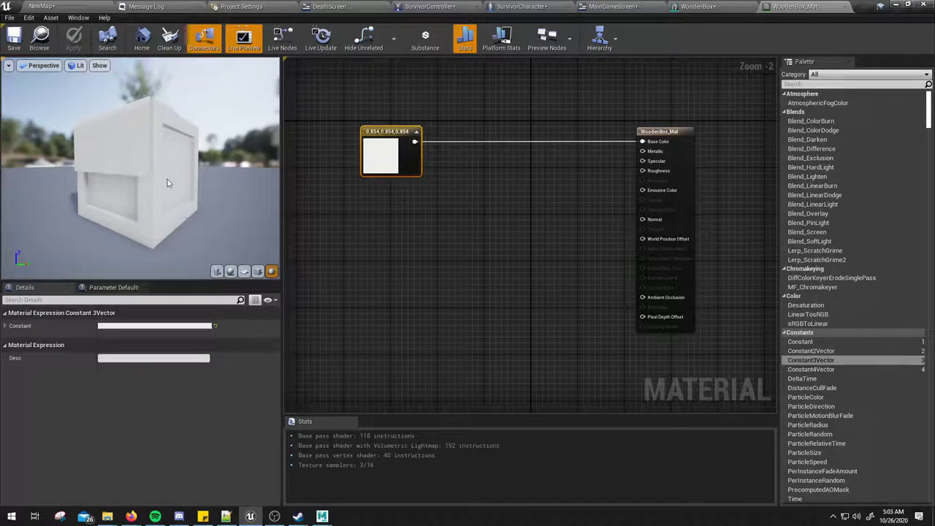
Darken the Base Color constant from 0.854 to 0.24 grey and orbit the preview cube
click(139, 326)
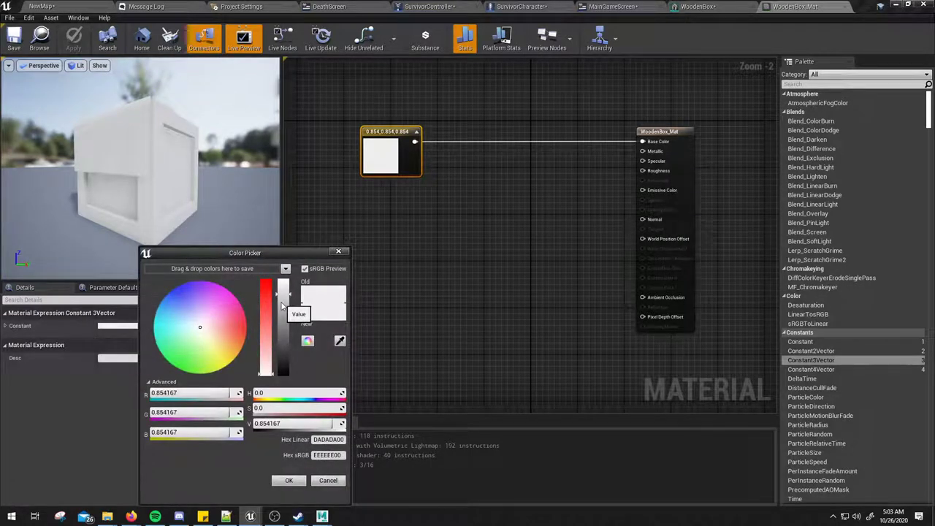
drag(282, 305, 288, 354)
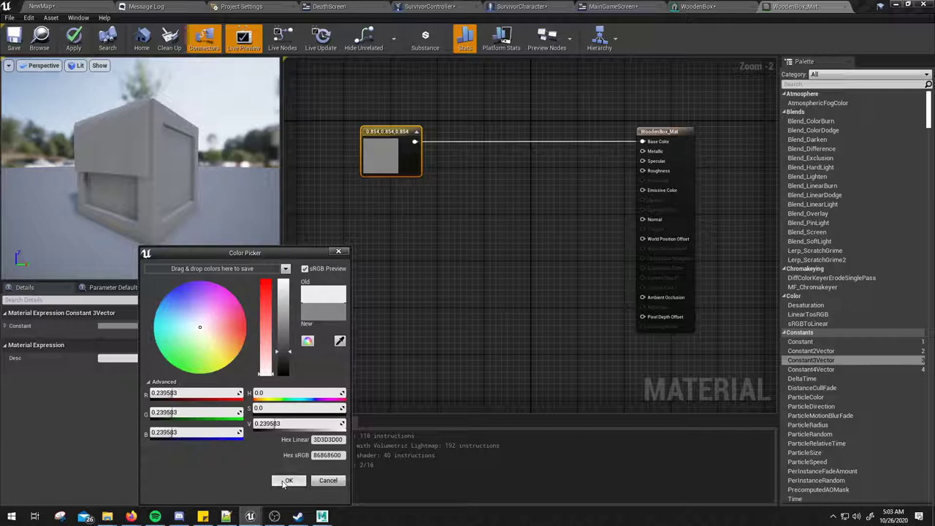
click(288, 480)
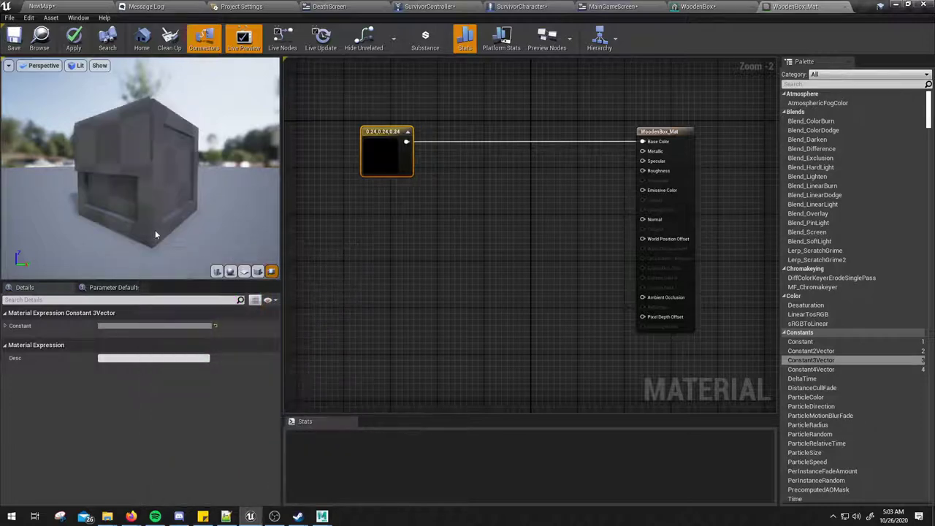
drag(155, 231, 190, 219)
scroll(113, 193, down, 3)
drag(114, 193, 247, 193)
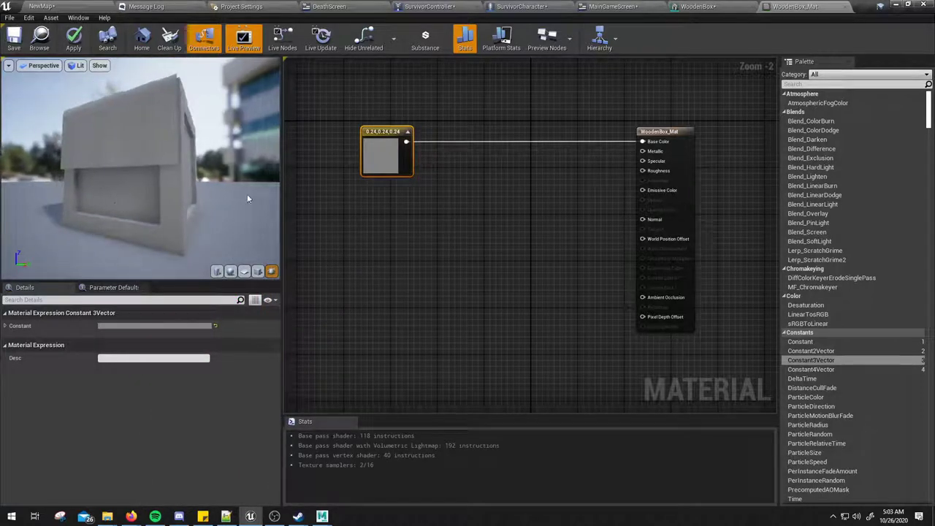
Duplicate the grey constant and wire the copy into Metallic
key(ctrl+c)
key(ctrl+v)
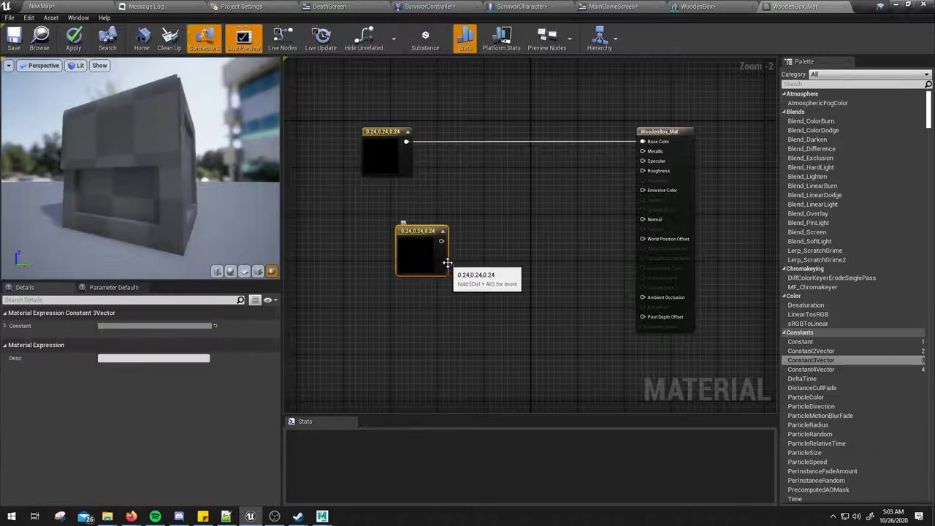
drag(440, 241, 643, 152)
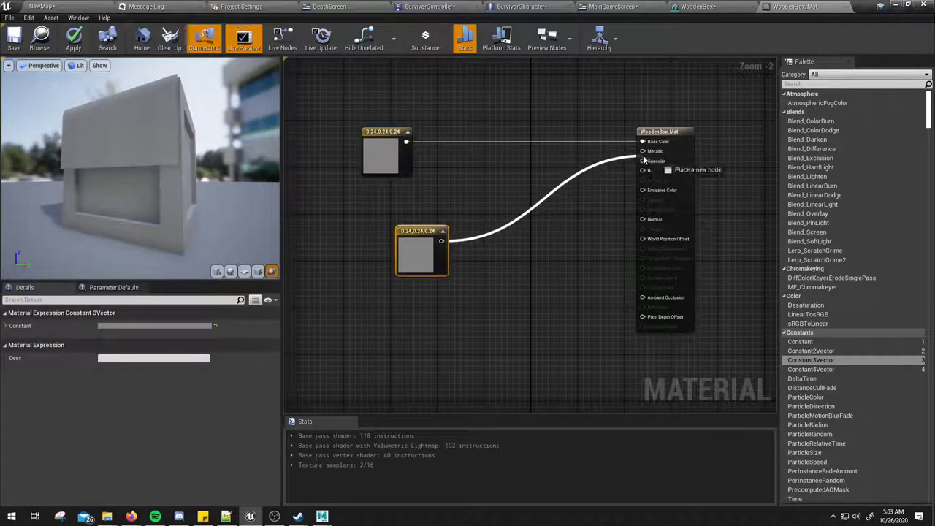
drag(100, 152, 146, 154)
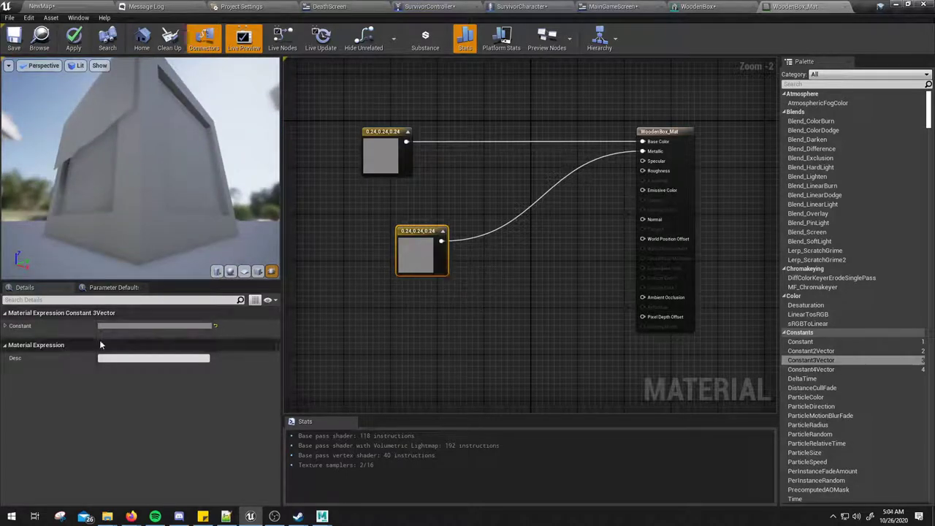
Set the Metallic constant to white 1,1,1 after testing black and white
click(131, 327)
drag(275, 339, 279, 252)
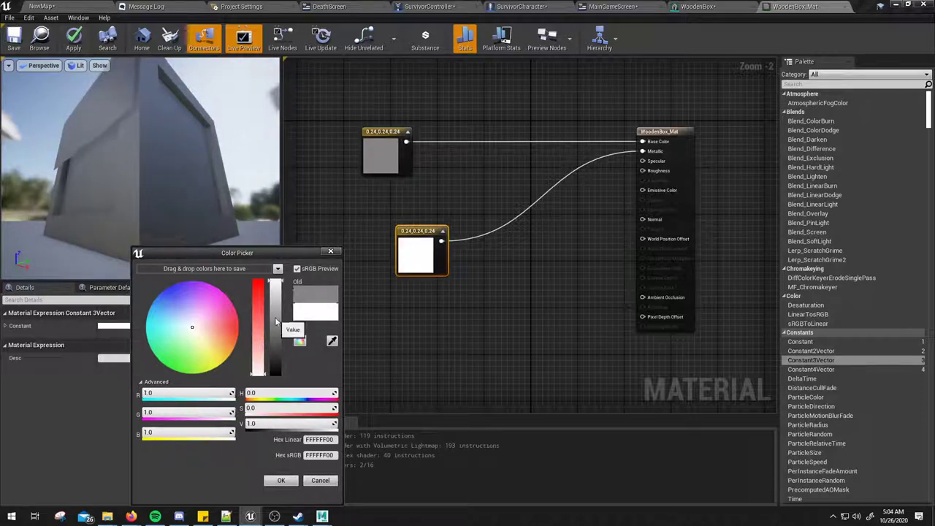
drag(275, 282, 278, 418)
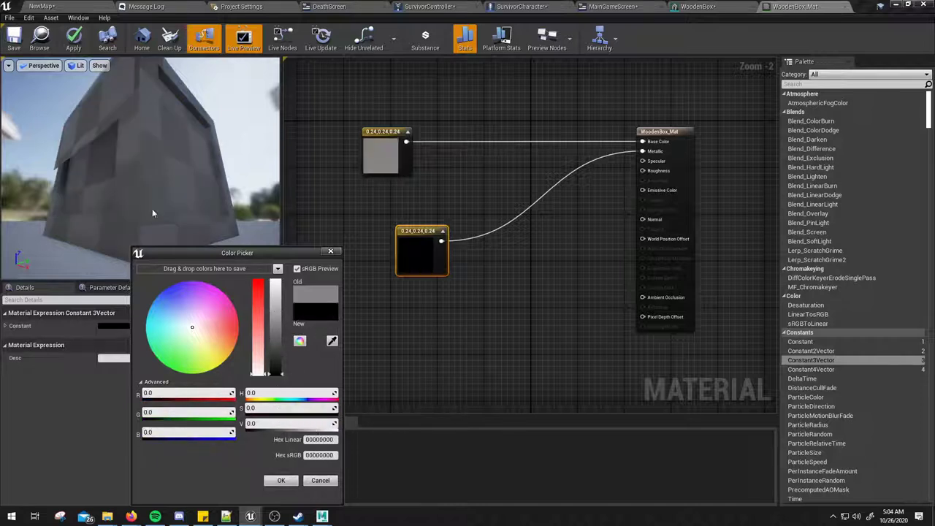
mouse_move(114, 141)
mouse_down()
mouse_move(161, 142)
mouse_move(110, 168)
mouse_move(125, 204)
mouse_up()
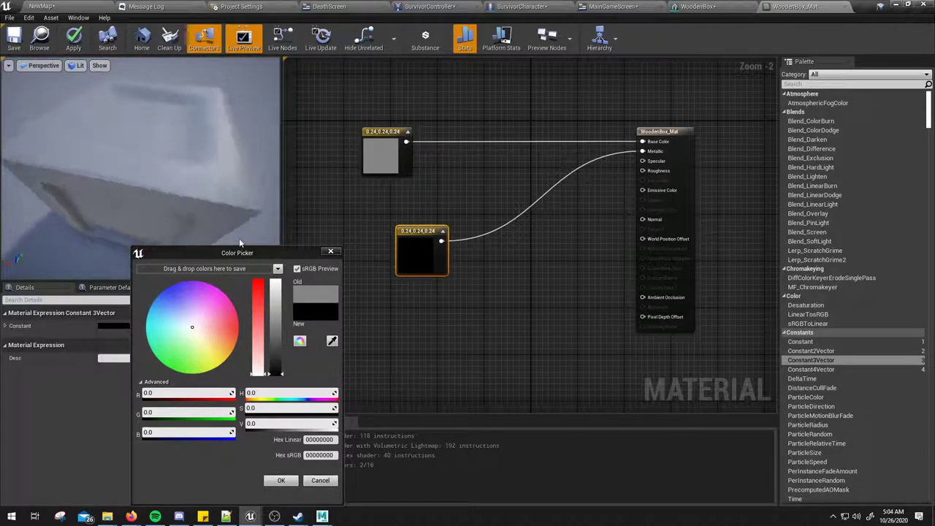
drag(240, 242, 292, 182)
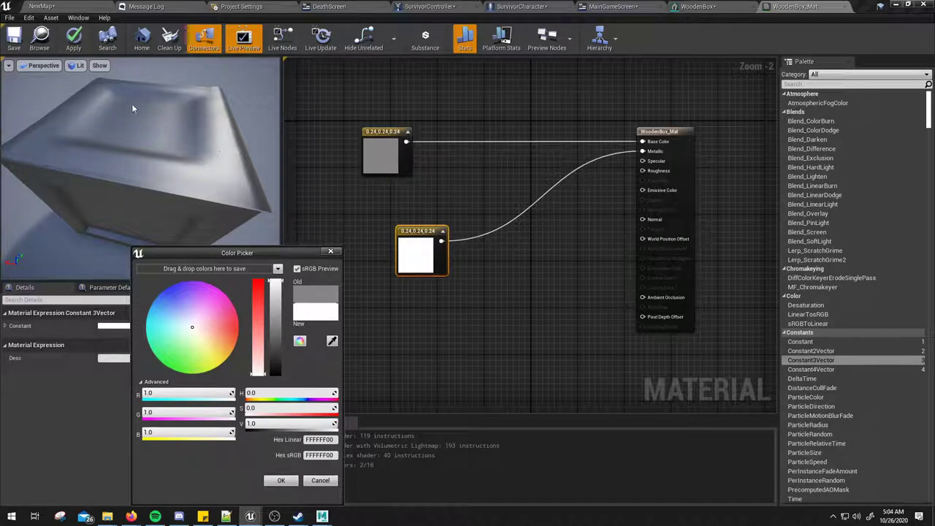
drag(280, 315, 278, 374)
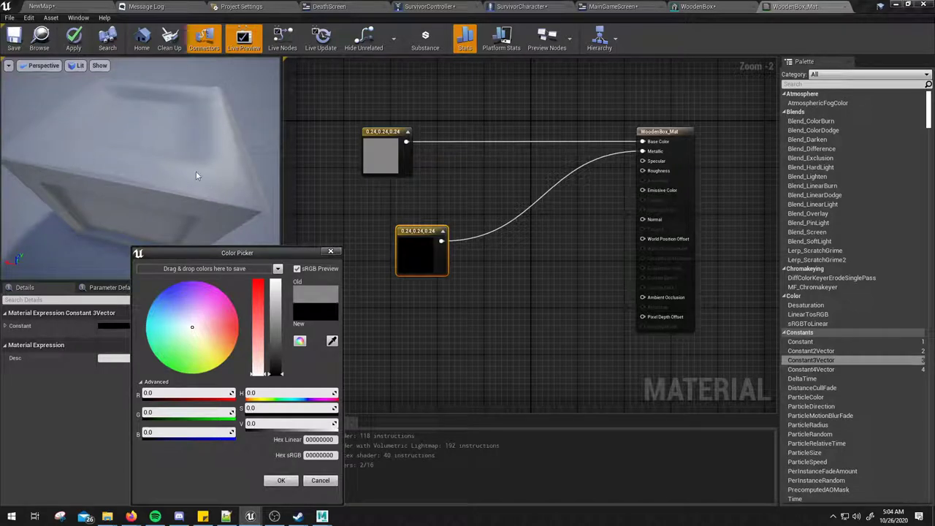
drag(417, 254, 394, 231)
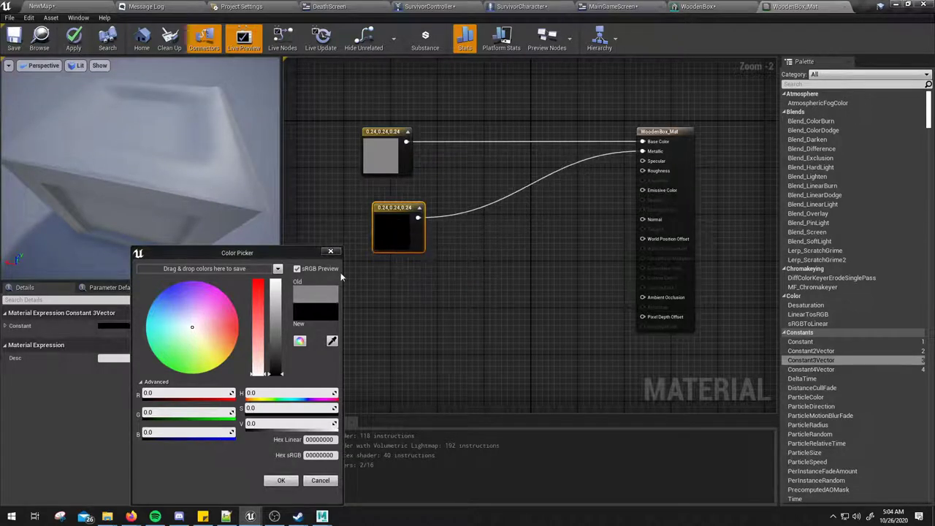
drag(275, 304, 275, 278)
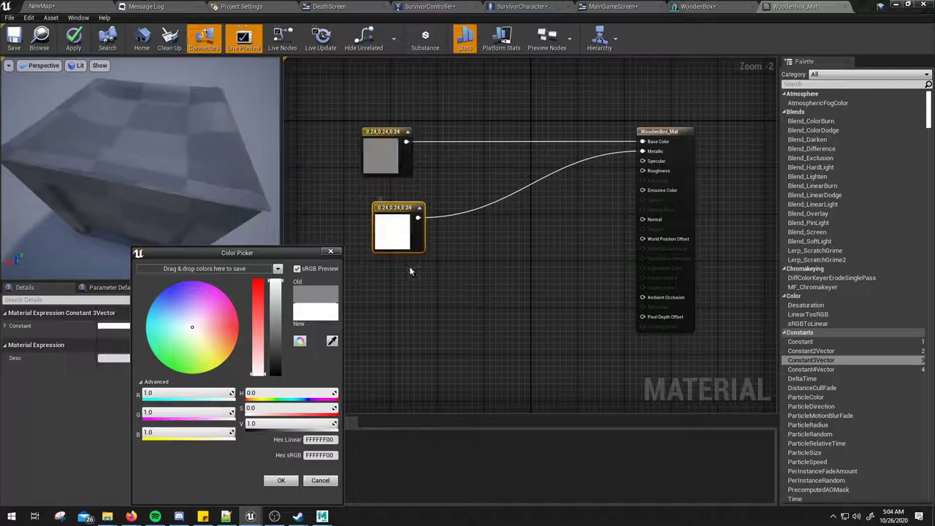
click(409, 266)
Copy and paste the white constant to make a third node
click(406, 243)
key(ctrl+c)
key(ctrl+v)
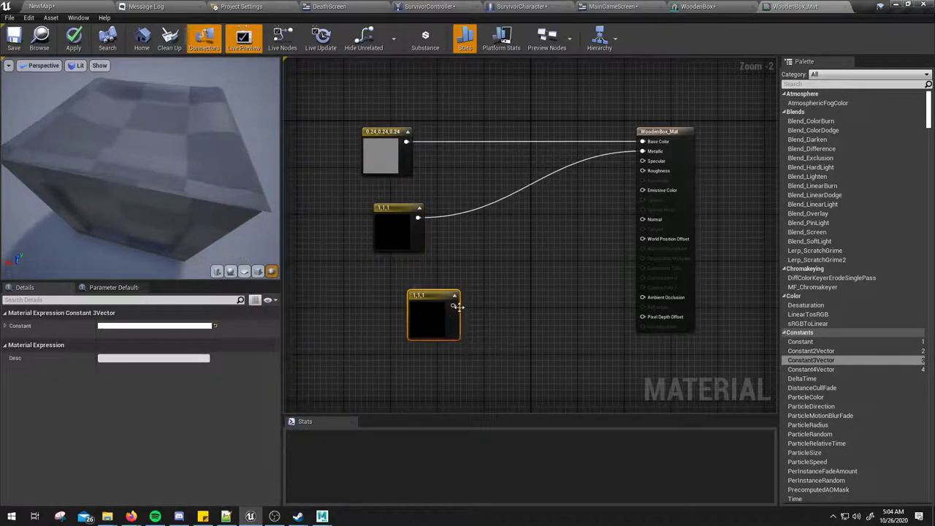
Wire the copied constant to Roughness and lower it through 0.41, 0.29, 0.14 to 0
drag(454, 305, 642, 170)
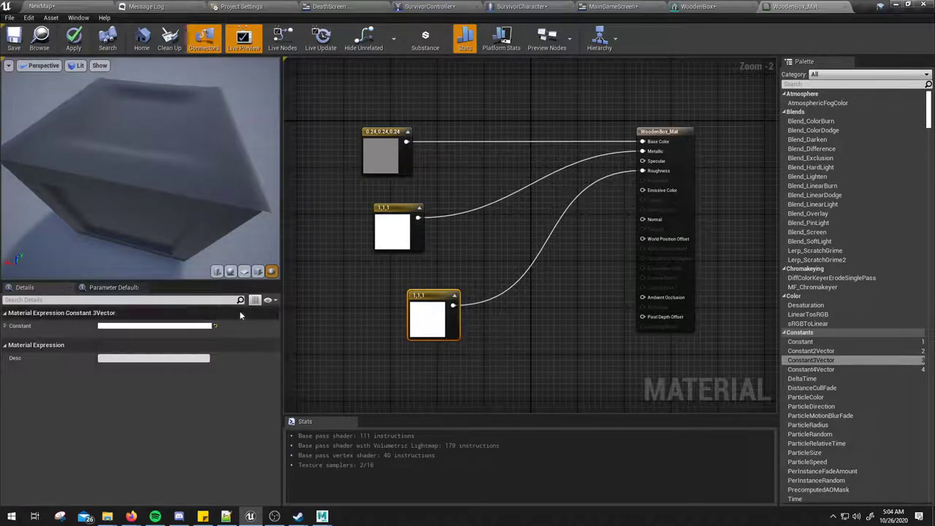
click(183, 329)
drag(330, 306, 329, 394)
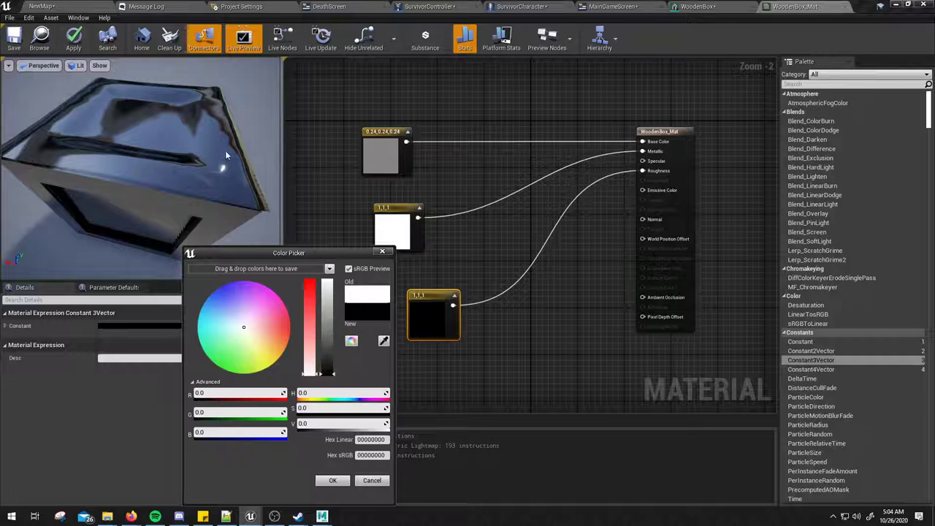
mouse_move(230, 153)
mouse_down()
mouse_move(167, 167)
mouse_move(167, 212)
mouse_move(167, 146)
mouse_move(110, 150)
mouse_move(117, 190)
mouse_move(169, 164)
mouse_up()
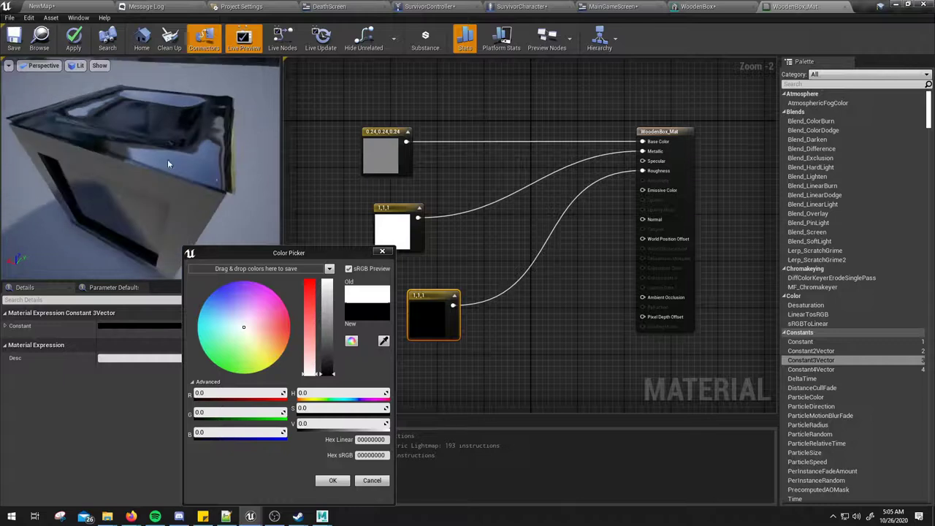
click(327, 338)
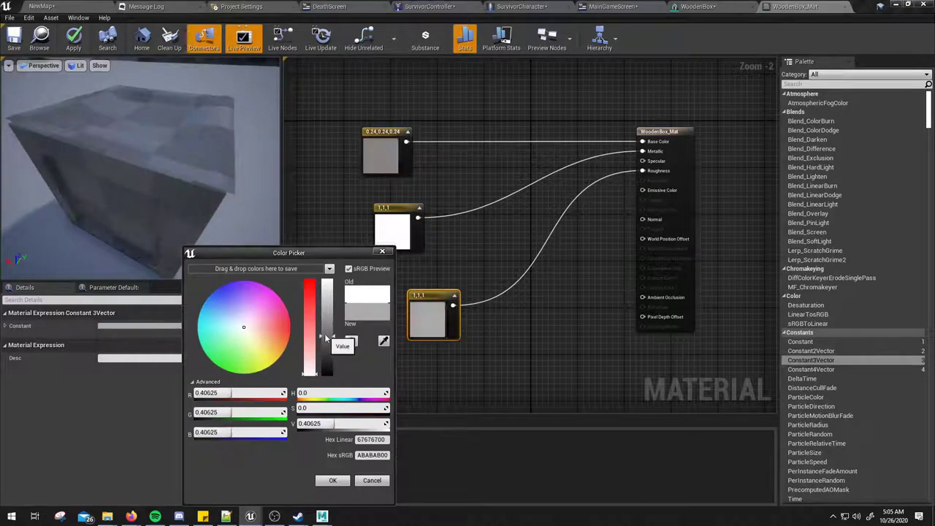
click(324, 347)
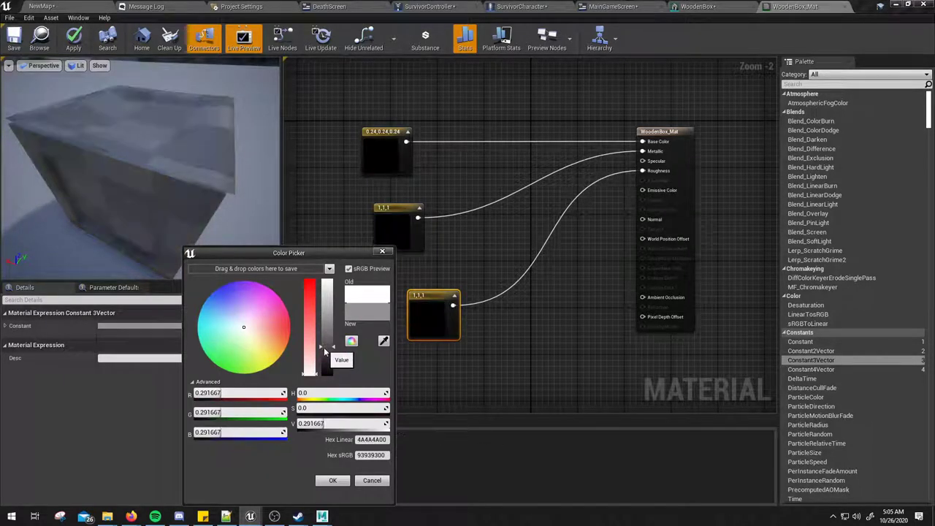
drag(323, 347, 326, 365)
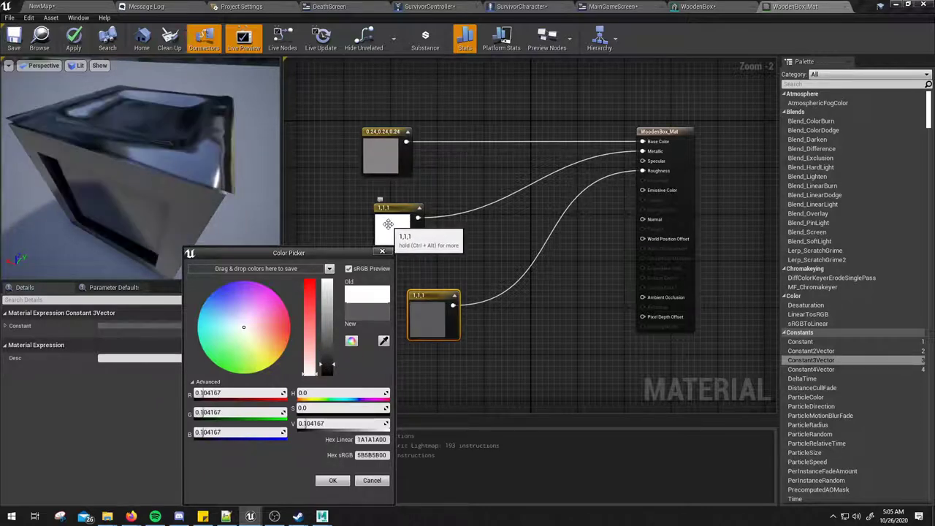
drag(326, 362, 326, 385)
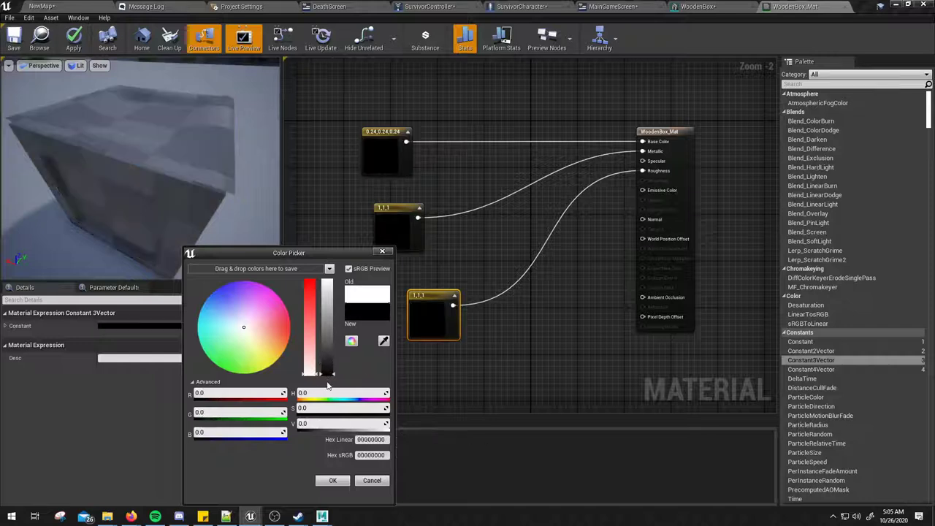
click(396, 221)
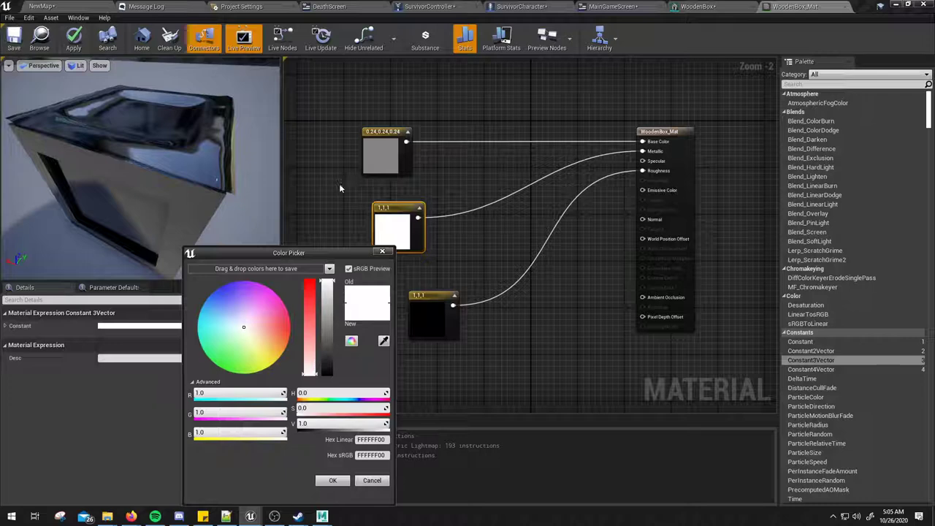
click(332, 480)
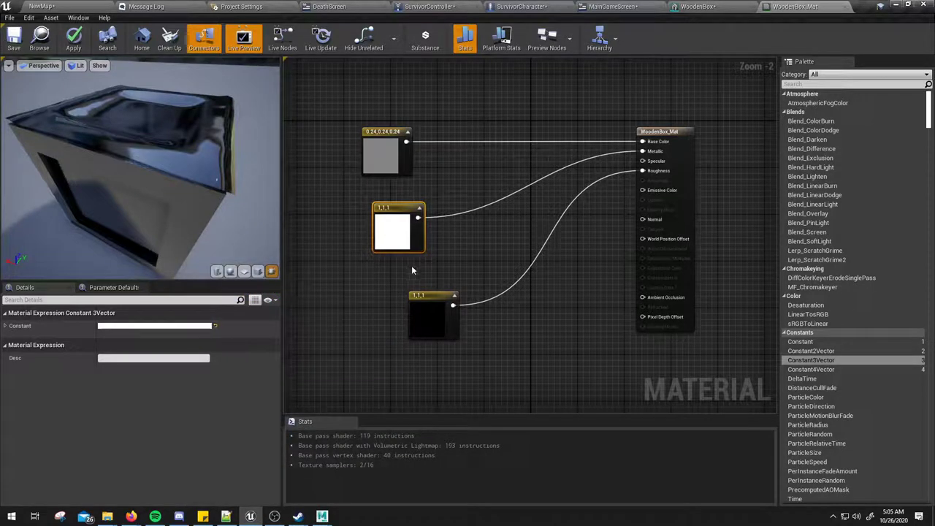
Change the Metallic constant from white to black 0,0,0
click(422, 315)
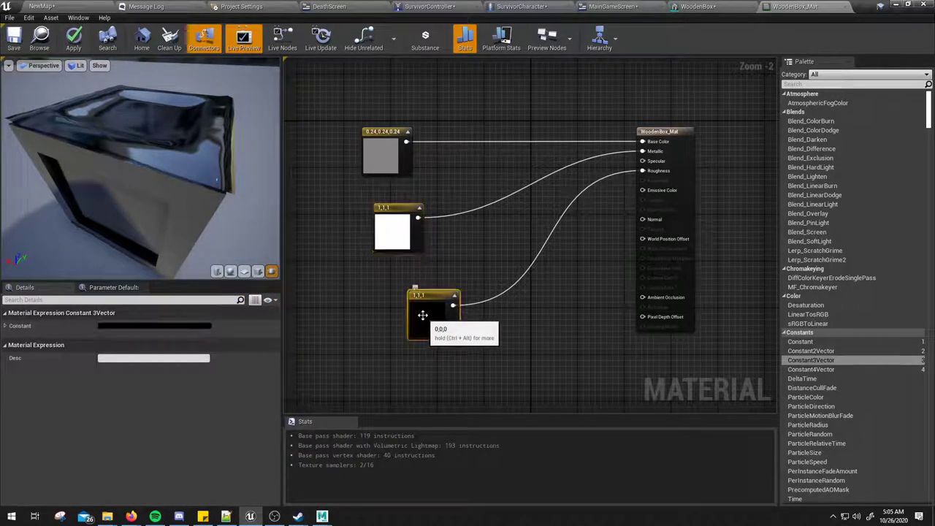
drag(217, 175, 227, 174)
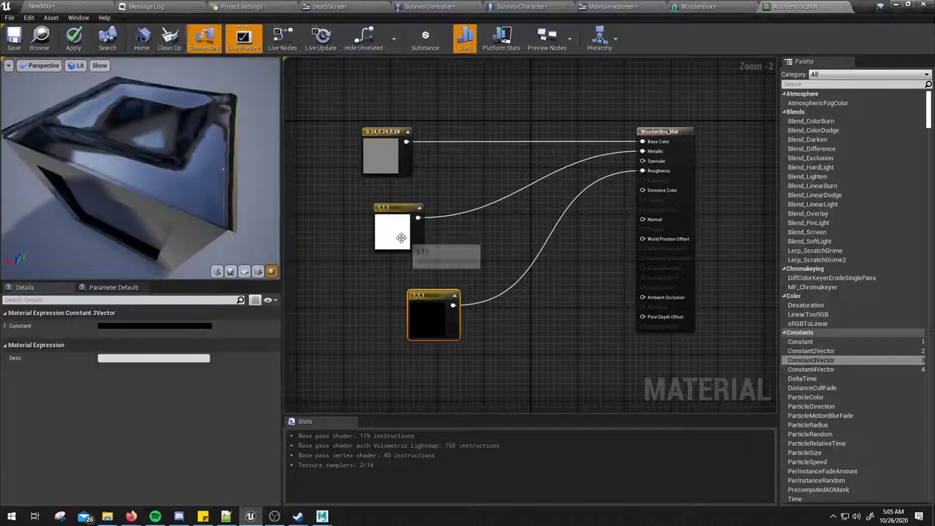
click(401, 237)
click(179, 326)
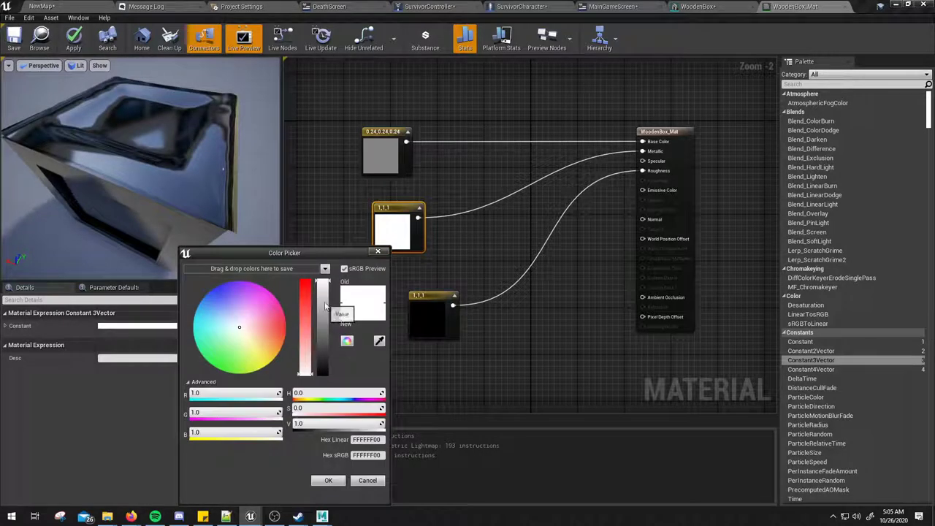
drag(325, 307, 330, 358)
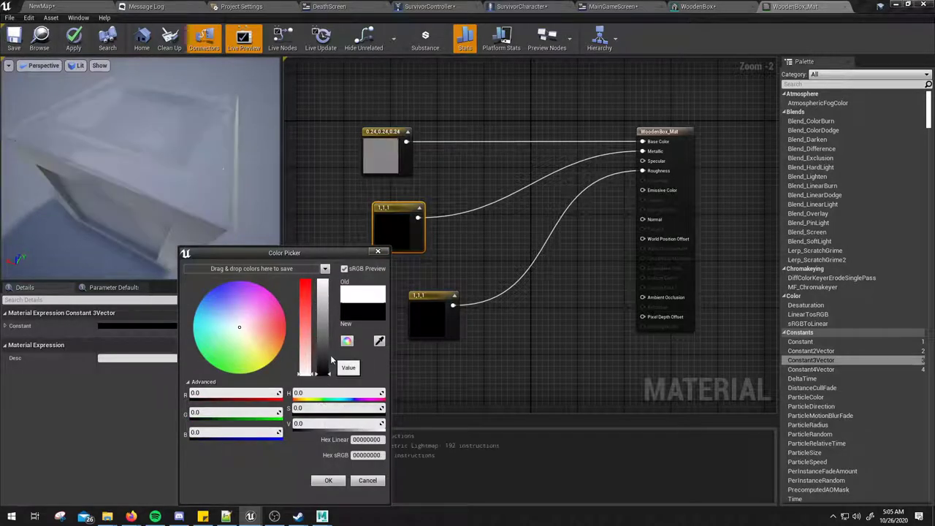
drag(194, 184, 192, 177)
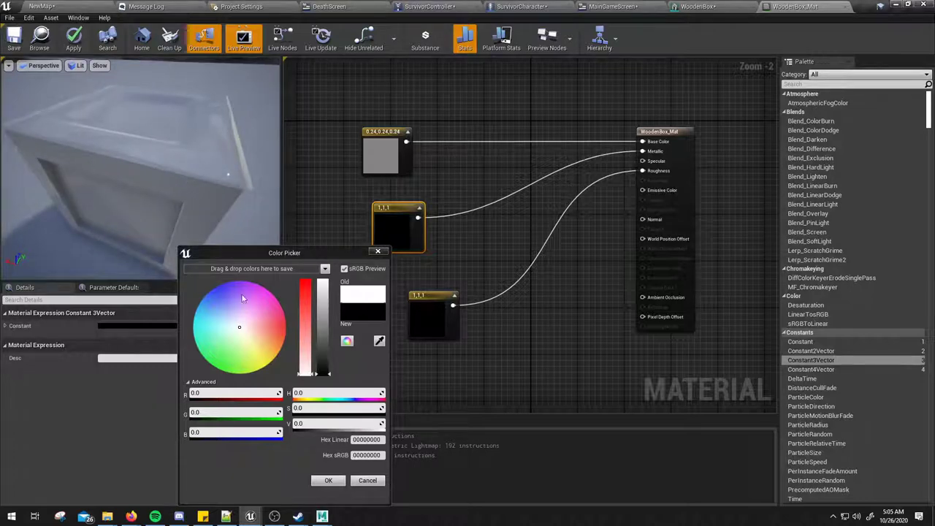
click(328, 480)
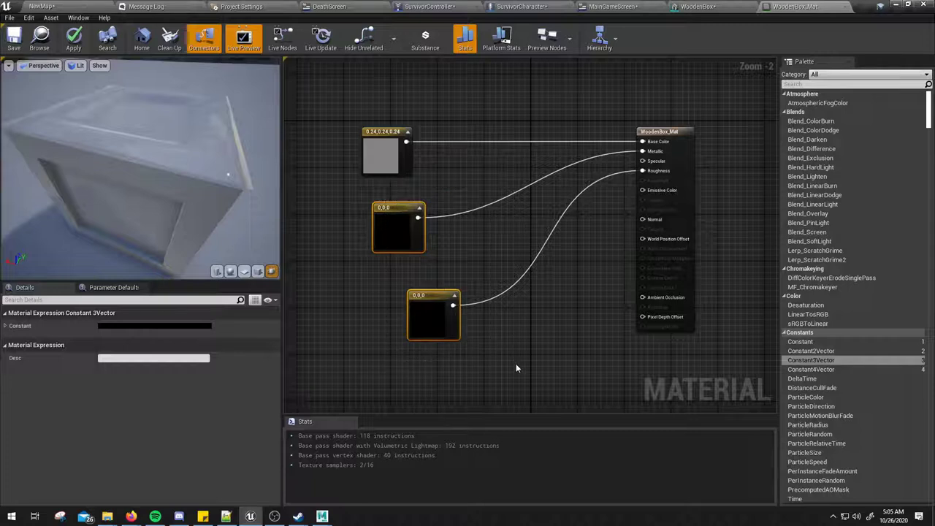
Move the Metallic and Roughness constants up and left, side by side
click(405, 192)
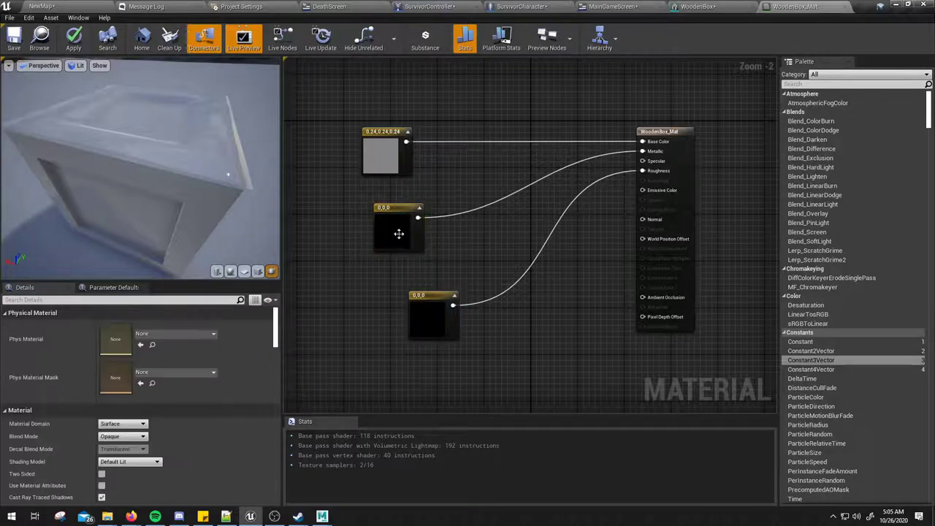
drag(399, 233, 340, 211)
drag(428, 328, 397, 246)
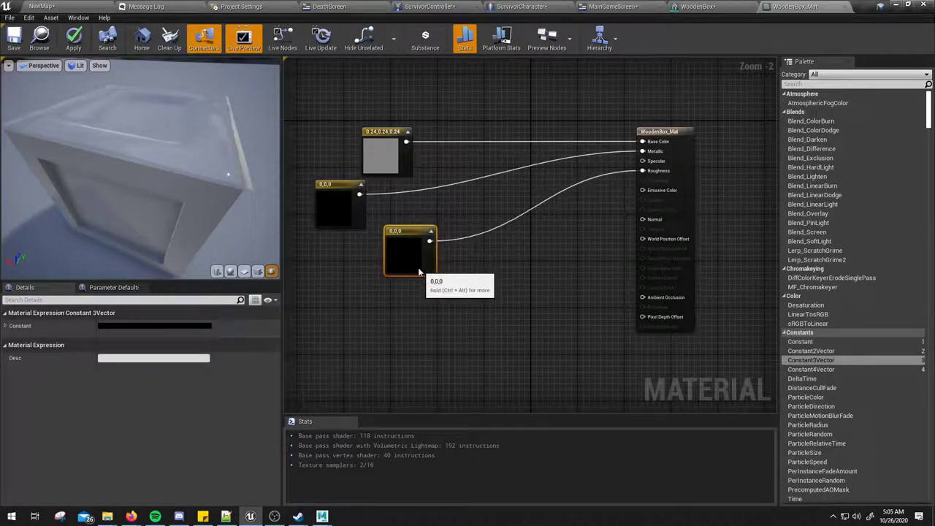
click(570, 293)
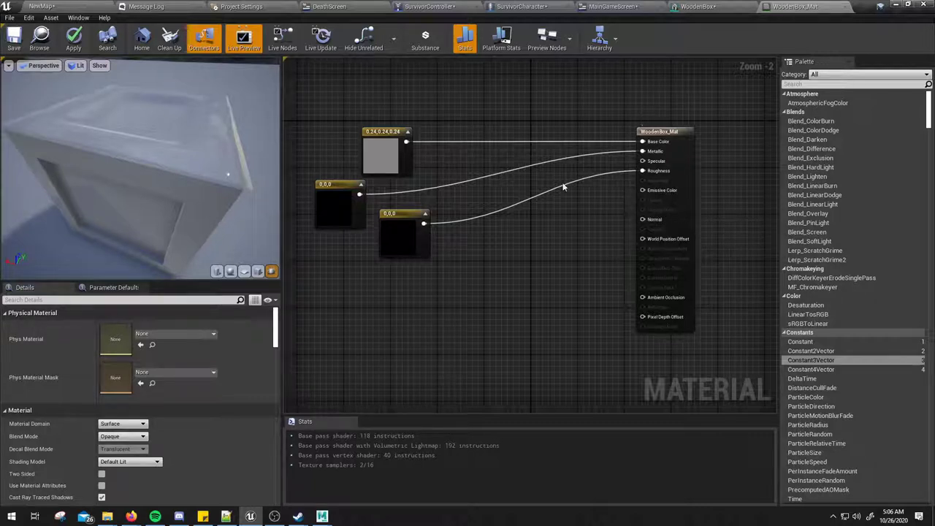
Delete the three constants and drag the four WoodenBox textures into the material graph
key(ctrl+a)
key(Delete)
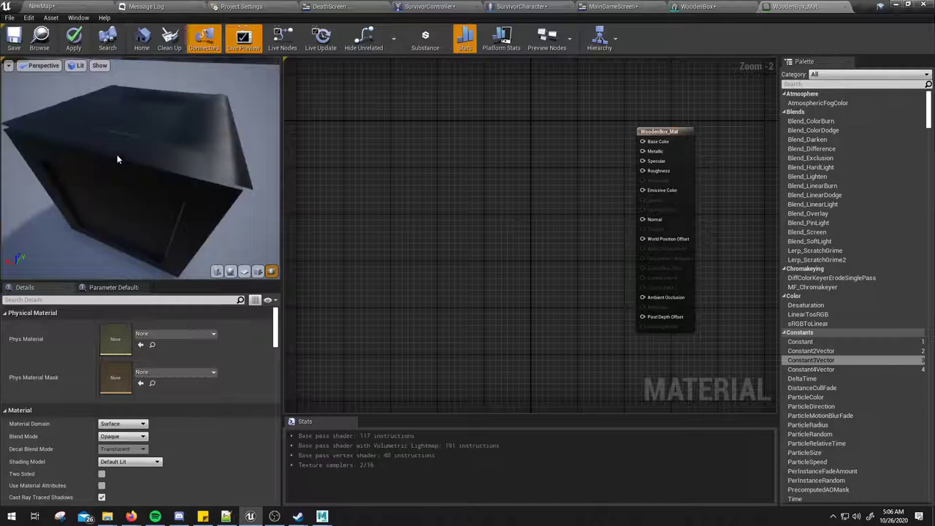
click(56, 8)
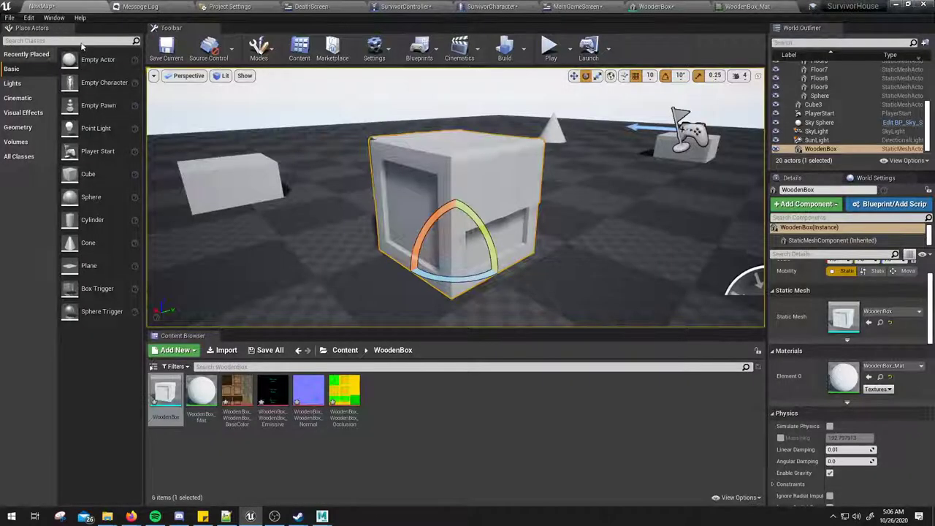
click(237, 391)
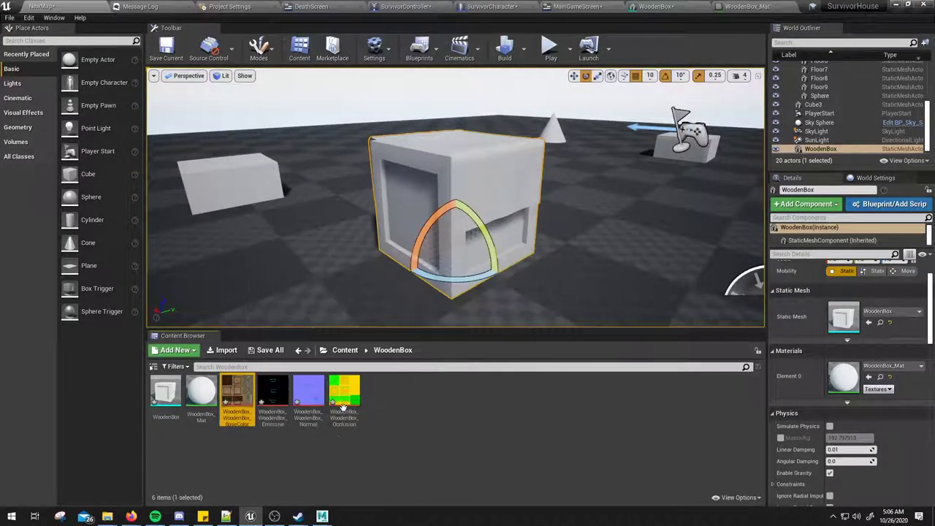
shift+click(344, 391)
mouse_move(224, 405)
mouse_down()
mouse_move(745, 7)
mouse_move(382, 143)
mouse_up()
Spread the four texture nodes apart, setting the emissive node on its own
mouse_move(431, 219)
mouse_down()
mouse_move(442, 358)
mouse_move(340, 345)
mouse_up()
drag(421, 187, 518, 250)
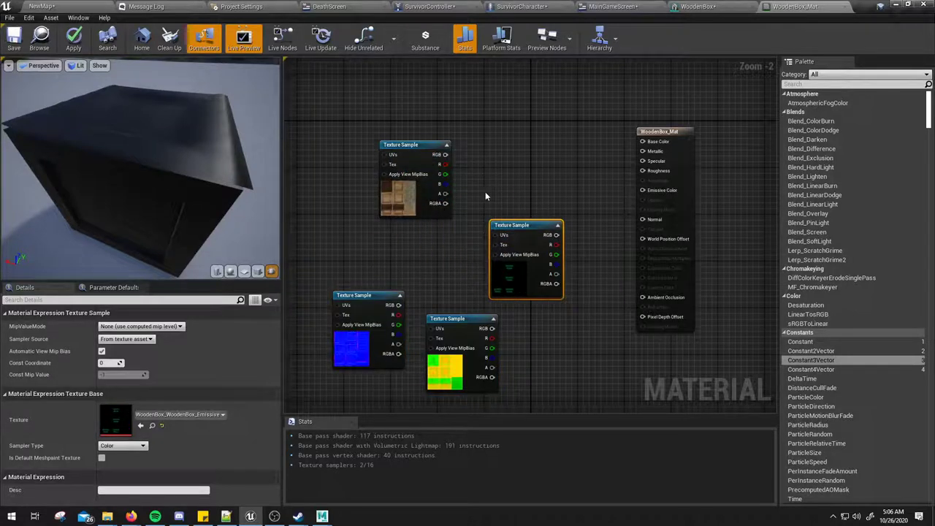
right_drag(485, 192, 507, 184)
drag(221, 190, 175, 208)
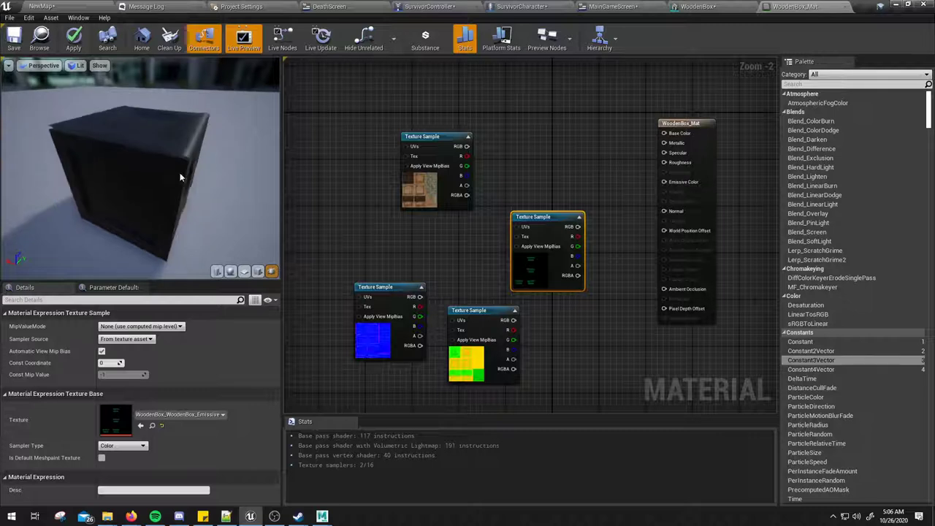
Add a Constant3Vector from the Palette and wire it to Base Color
drag(180, 173, 173, 173)
drag(525, 244, 555, 355)
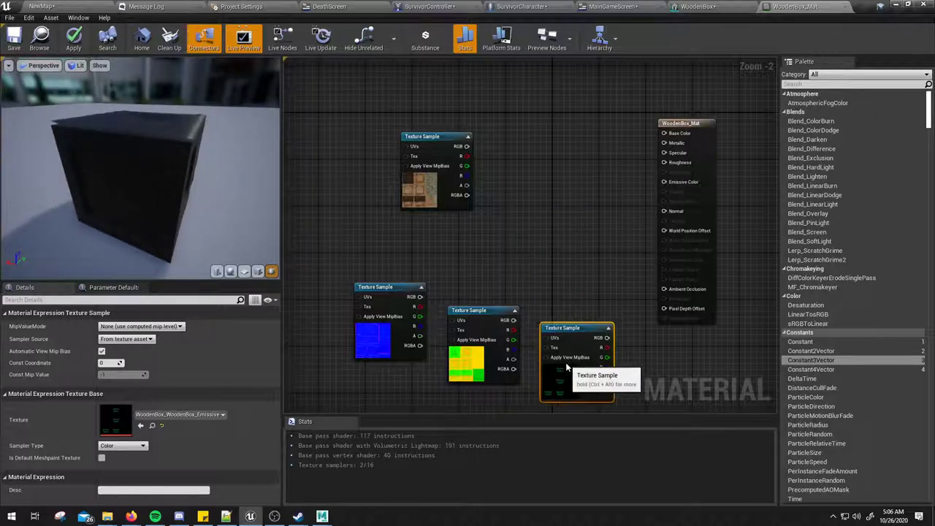
drag(818, 361, 553, 239)
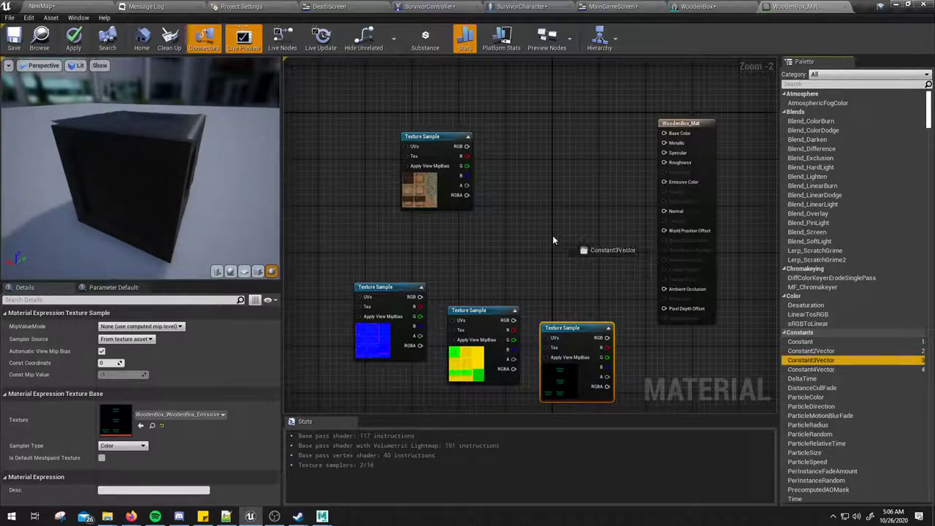
drag(479, 231, 663, 133)
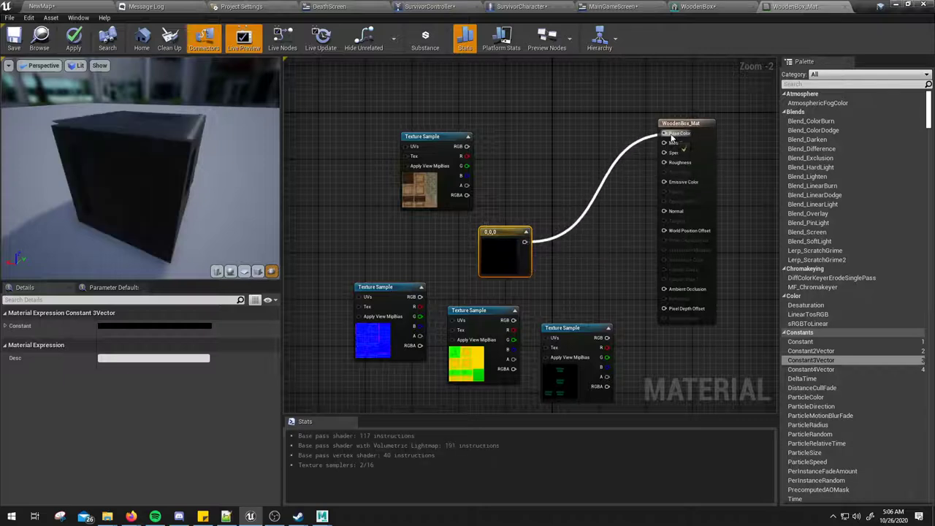
drag(503, 263, 534, 143)
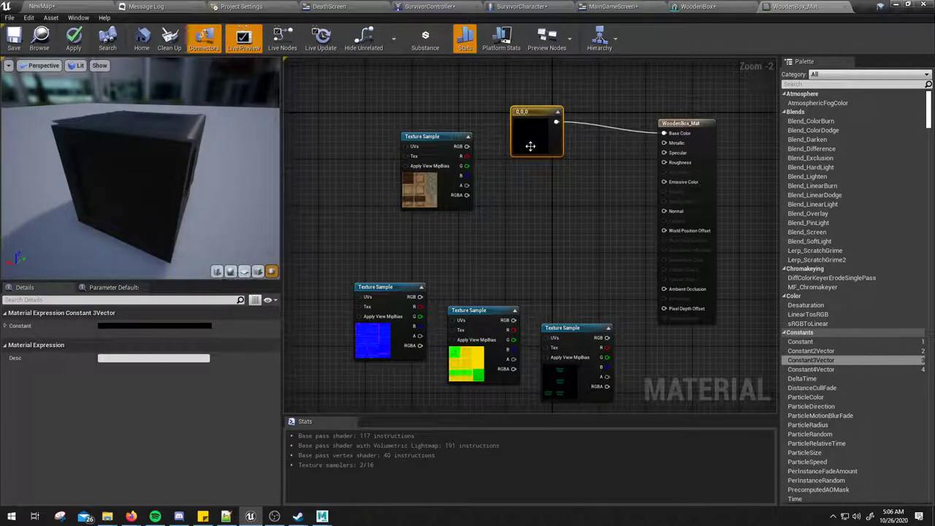
Set the new constant to white 1,1,1 and orbit the white preview box
click(146, 326)
drag(285, 371, 285, 282)
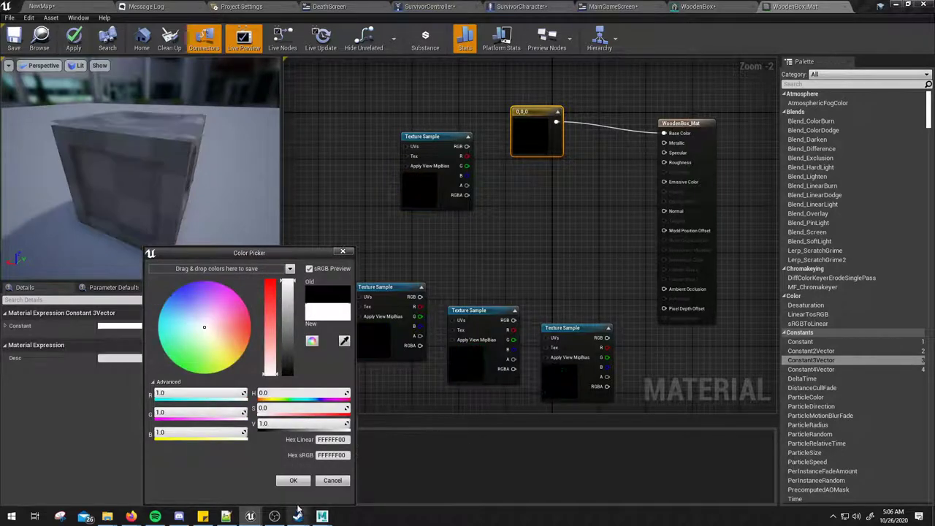
click(293, 480)
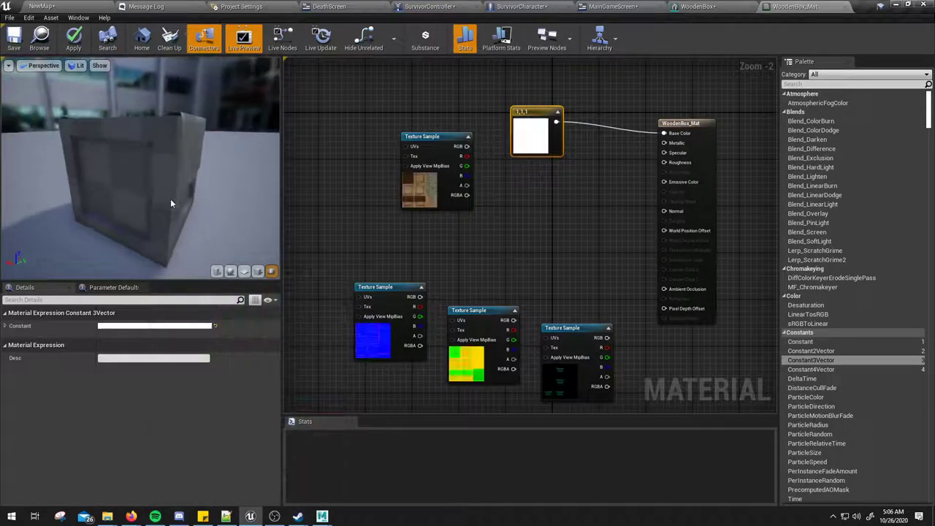
drag(171, 199, 131, 205)
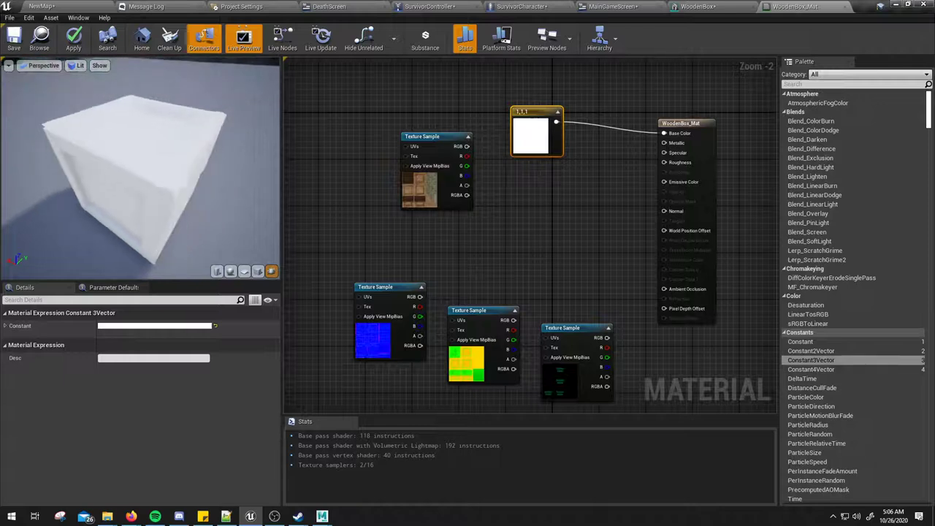
drag(131, 205, 170, 170)
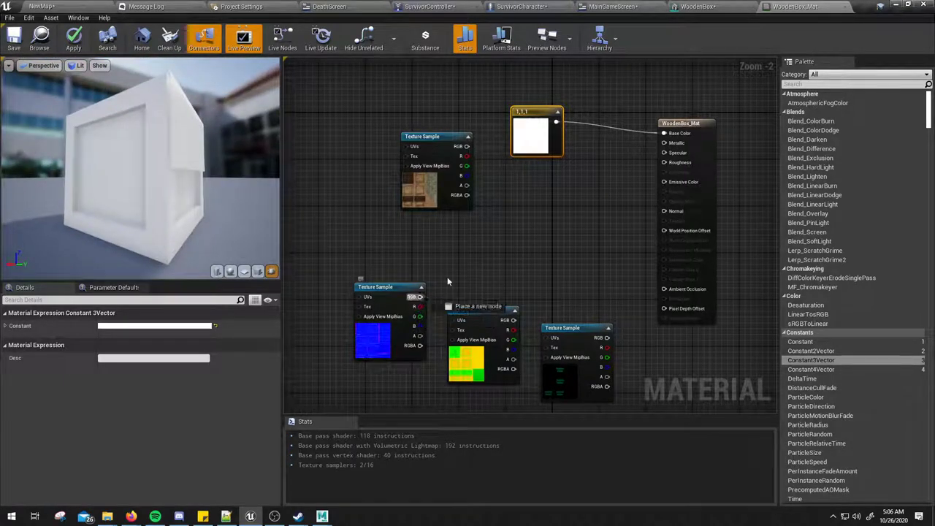
Wire the normal texture's RGB into WoodenBox_Mat's Normal input and move the node up
drag(420, 297, 667, 211)
drag(369, 339, 525, 257)
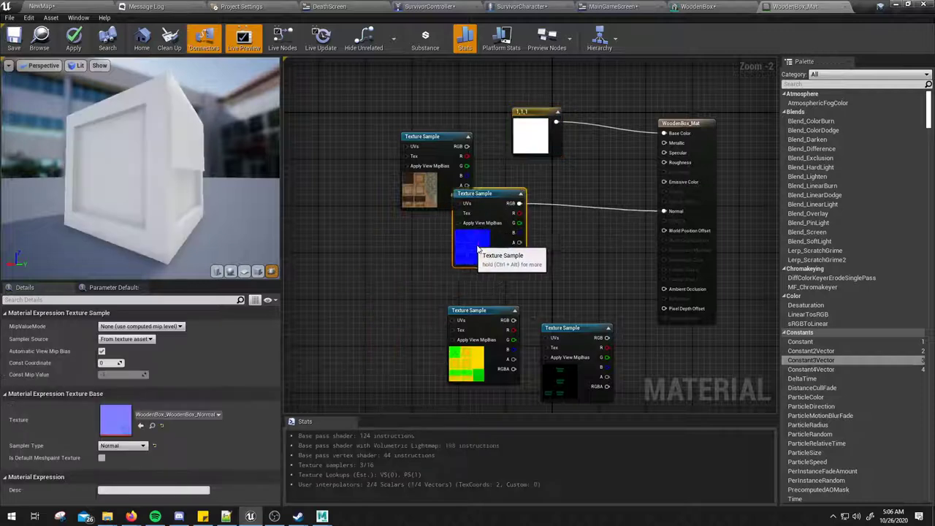
drag(143, 152, 155, 152)
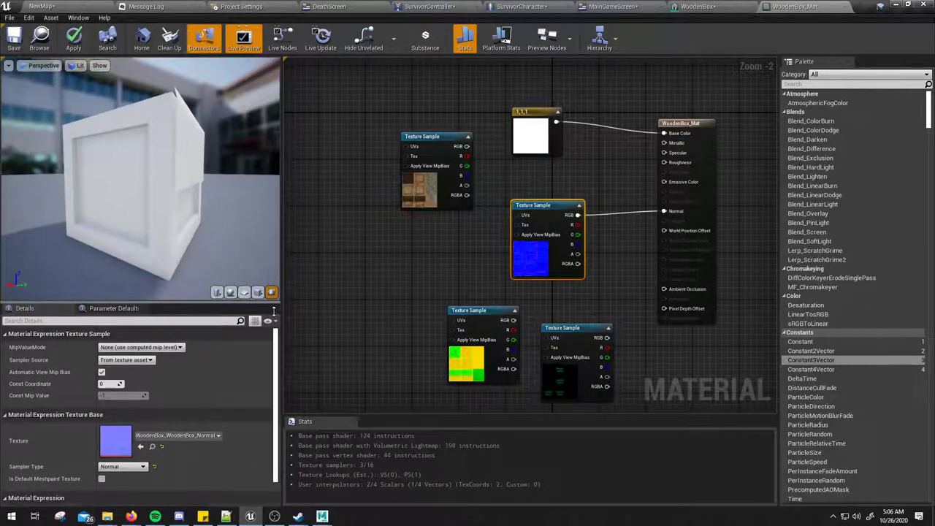
Enlarge the material preview, orbit it to an angled view, and select the OcclusionRoughnessMetallic texture node
drag(280, 281, 280, 345)
drag(283, 299, 388, 296)
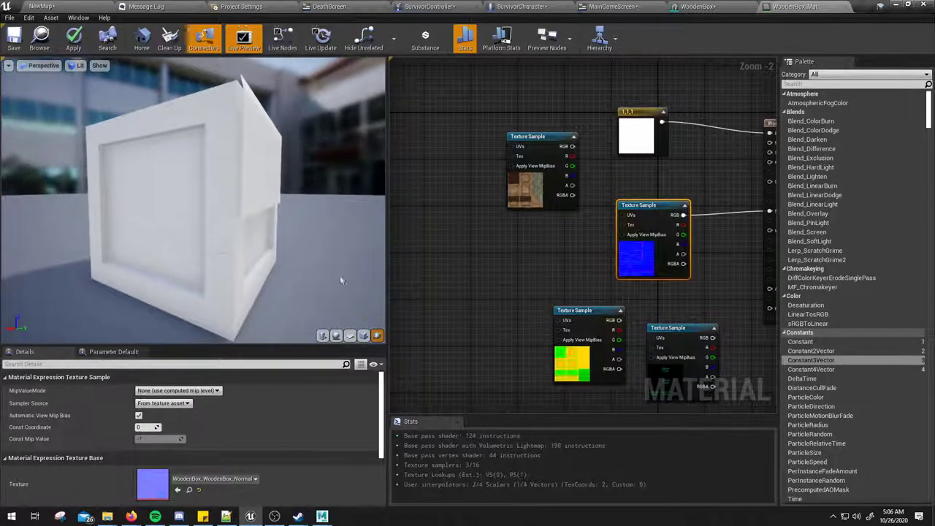
scroll(340, 275, up, 5)
scroll(340, 275, down, 5)
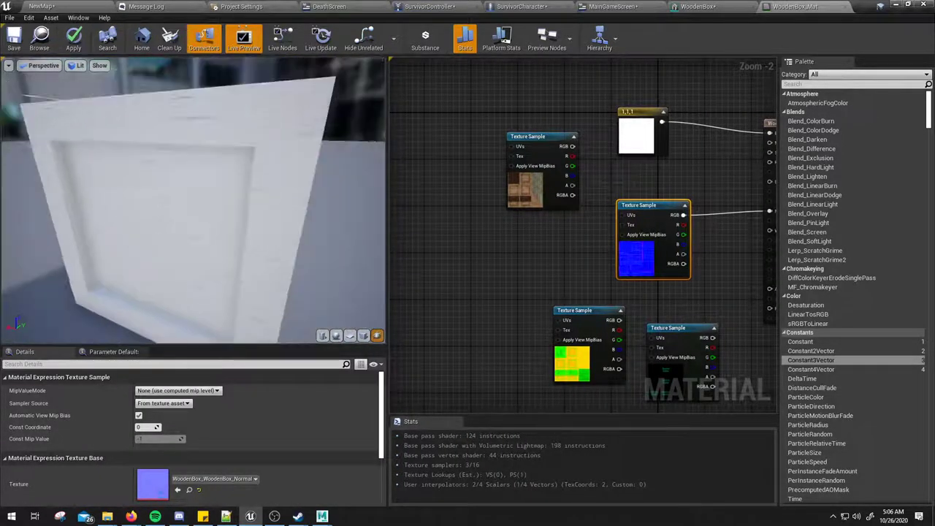
mouse_move(193, 200)
mouse_down()
mouse_move(241, 183)
mouse_move(252, 212)
mouse_move(234, 227)
mouse_move(241, 219)
mouse_move(263, 233)
mouse_move(177, 243)
mouse_up()
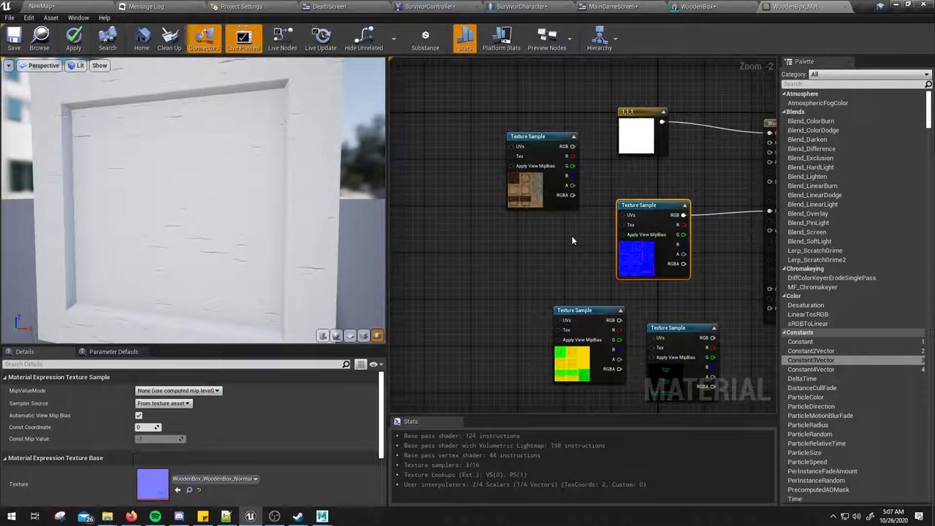
right_drag(571, 240, 448, 217)
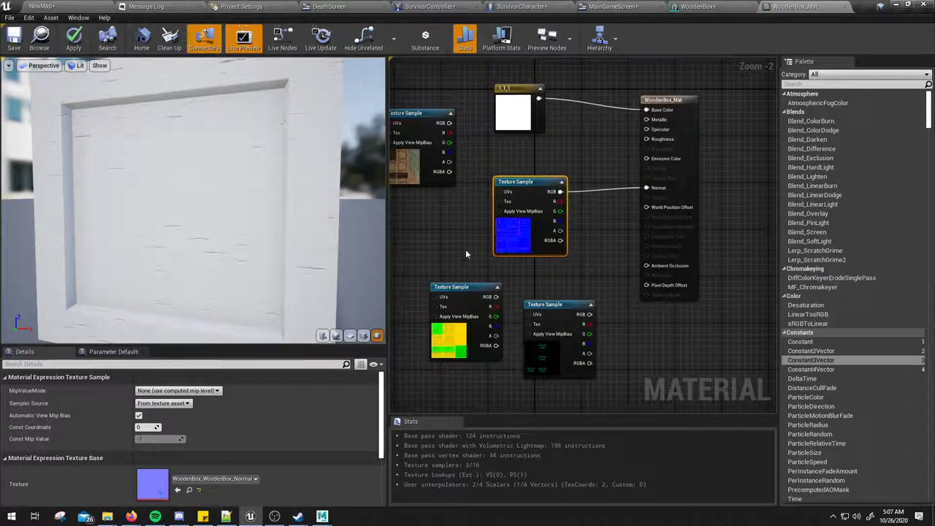
click(447, 337)
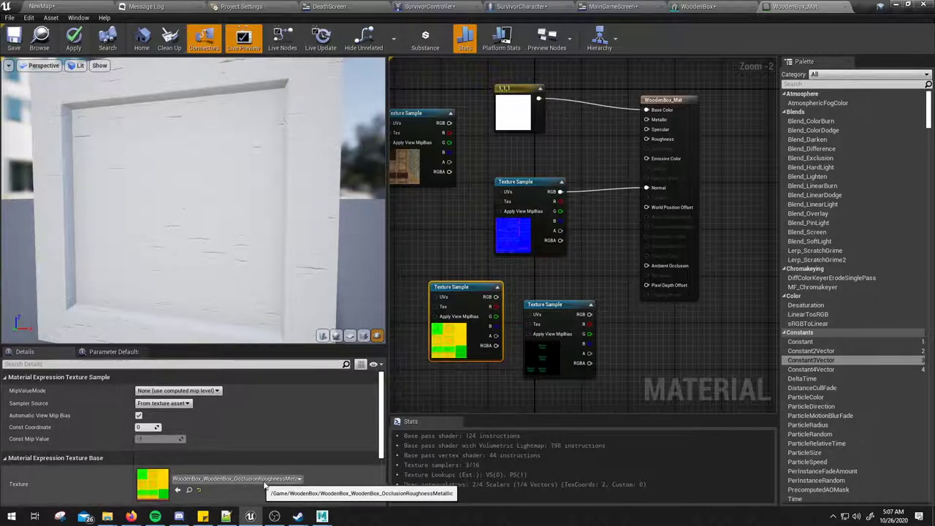
Route the ORM texture's R to Ambient Occlusion and G to Roughness, and the base colour texture to Base Color
drag(496, 306, 646, 227)
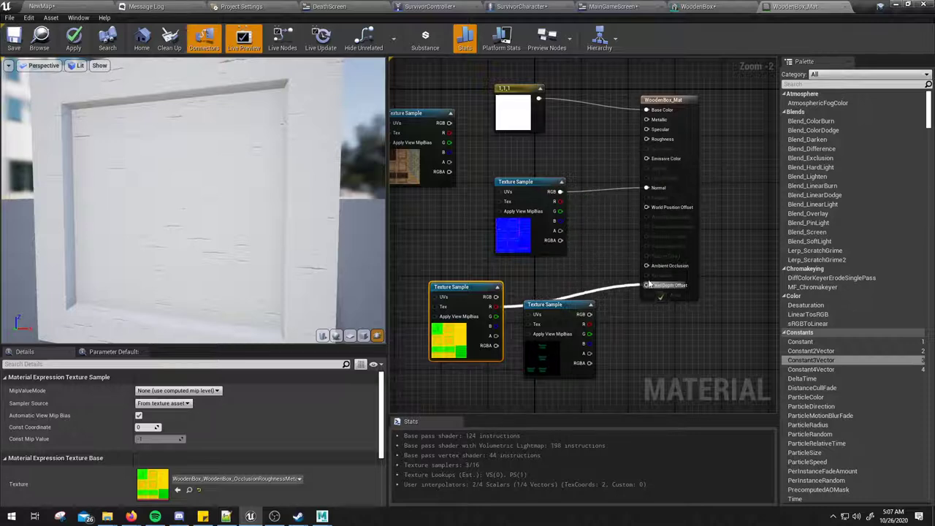
drag(646, 227, 647, 265)
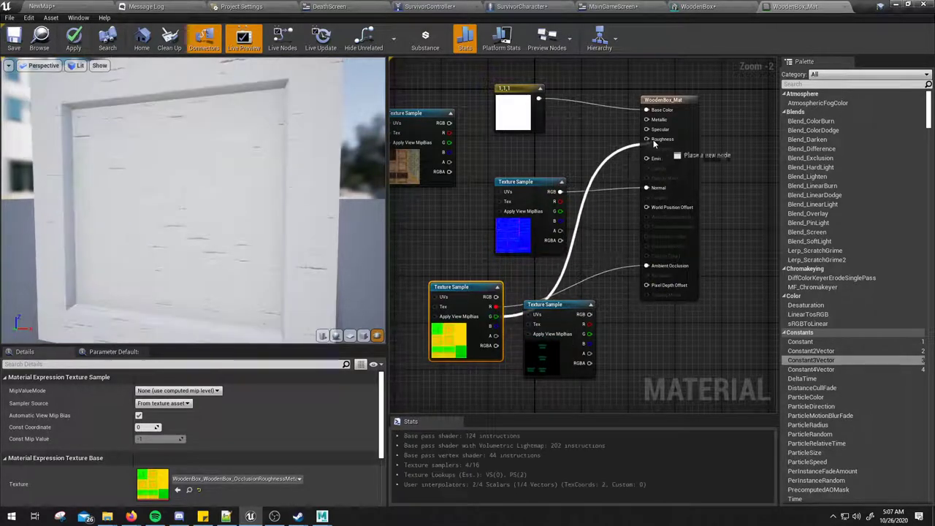
mouse_move(494, 315)
mouse_down()
mouse_move(632, 135)
mouse_move(646, 139)
mouse_up()
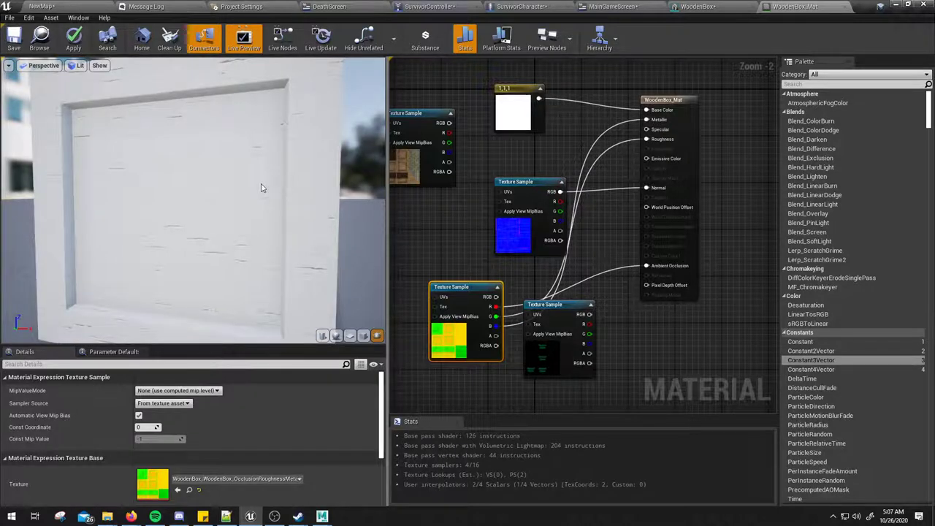
drag(262, 188, 277, 163)
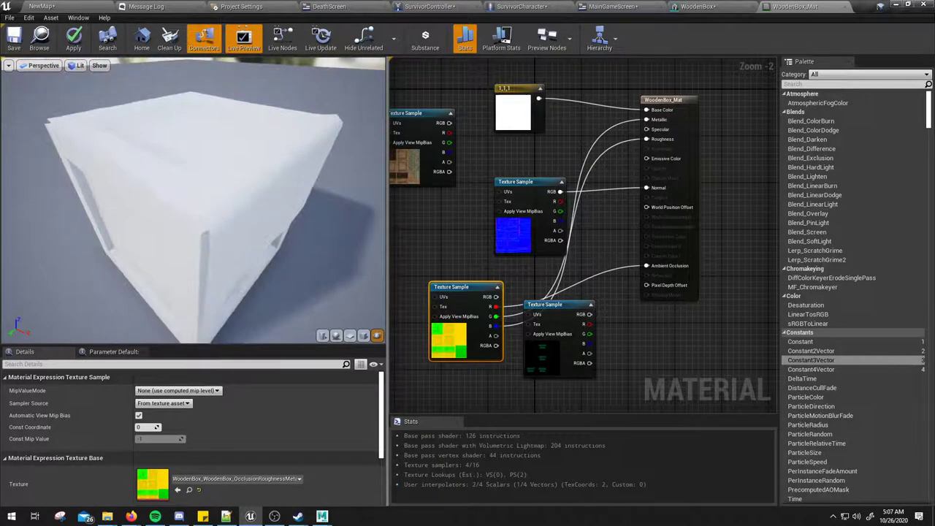
drag(246, 174, 219, 183)
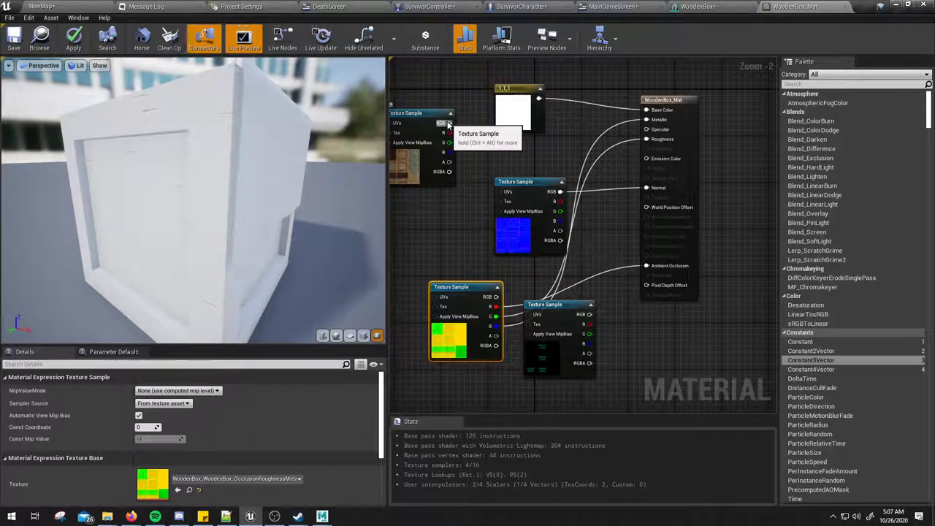
drag(447, 124, 646, 109)
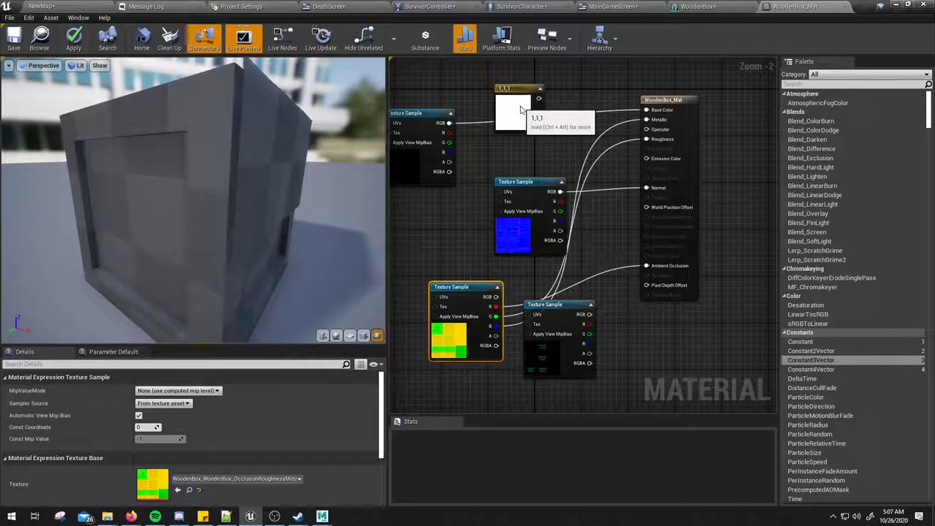
Delete the white 1,1,1 constant, inspect the textured crate, and move the emissive texture node up
click(521, 110)
key(Delete)
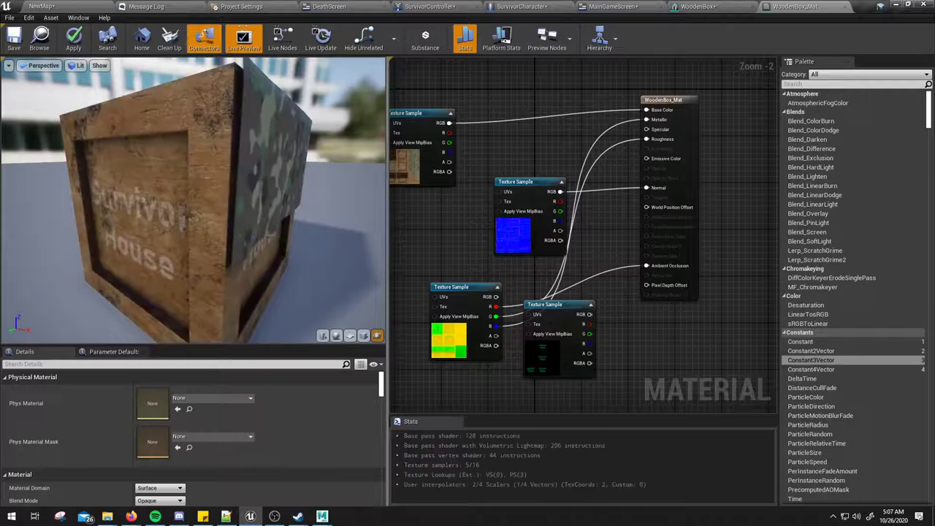
drag(201, 184, 205, 183)
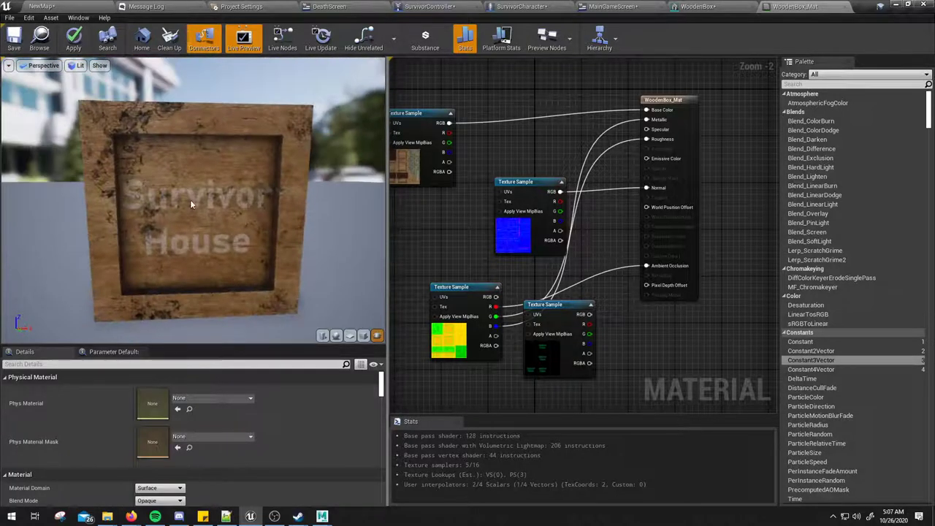
mouse_move(292, 149)
mouse_down()
mouse_move(321, 155)
mouse_move(406, 350)
mouse_up()
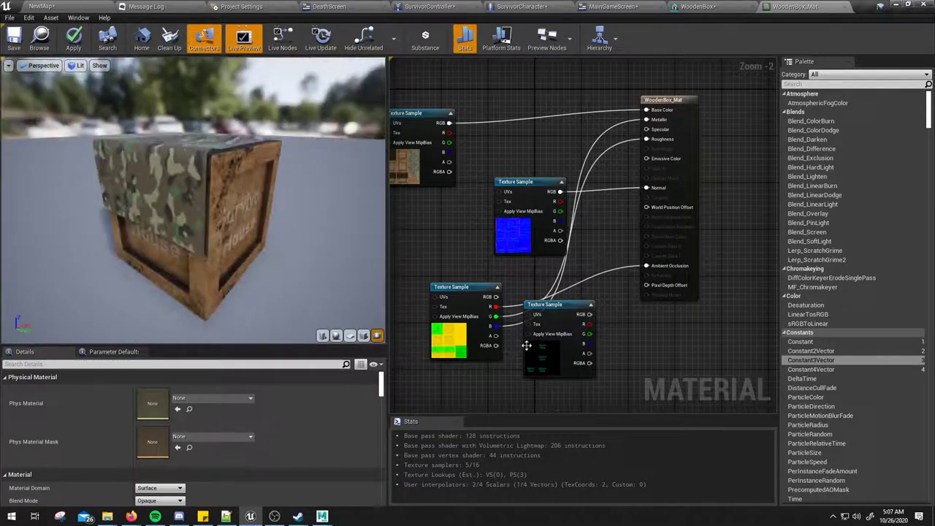
mouse_move(526, 345)
mouse_down()
mouse_move(531, 111)
mouse_move(581, 152)
mouse_up()
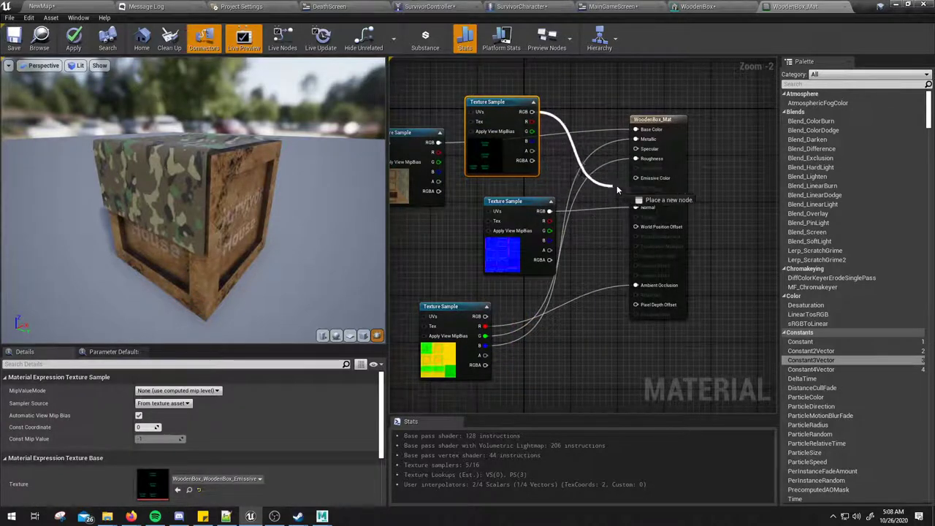
Connect the emissive texture to Emissive Color, view the Survivor House side, and reposition the BaseColor node
drag(636, 181, 636, 178)
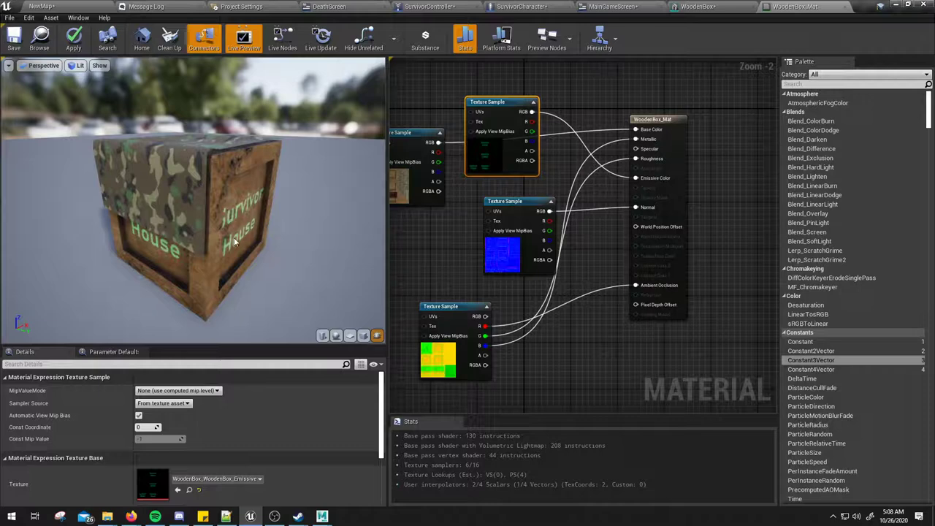
mouse_move(245, 250)
mouse_down()
mouse_move(176, 249)
mouse_move(195, 241)
mouse_up()
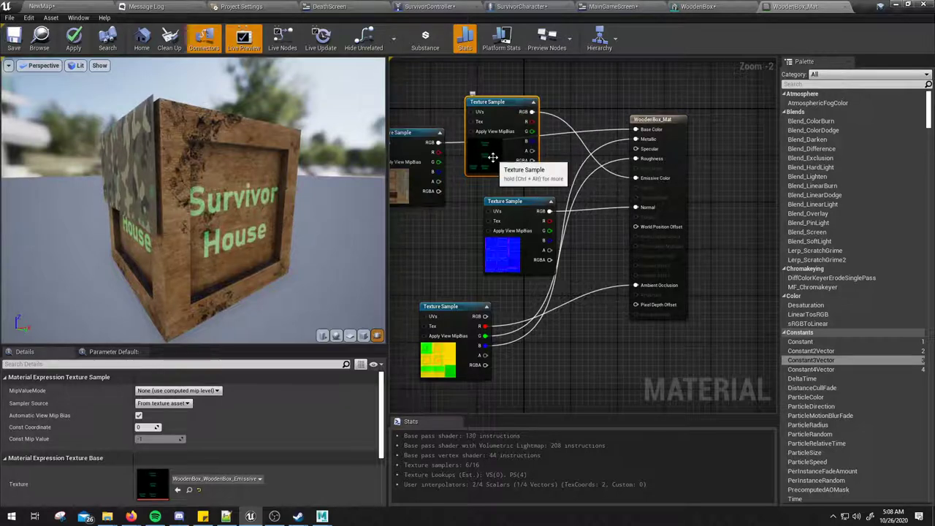
click(419, 179)
drag(419, 179, 431, 161)
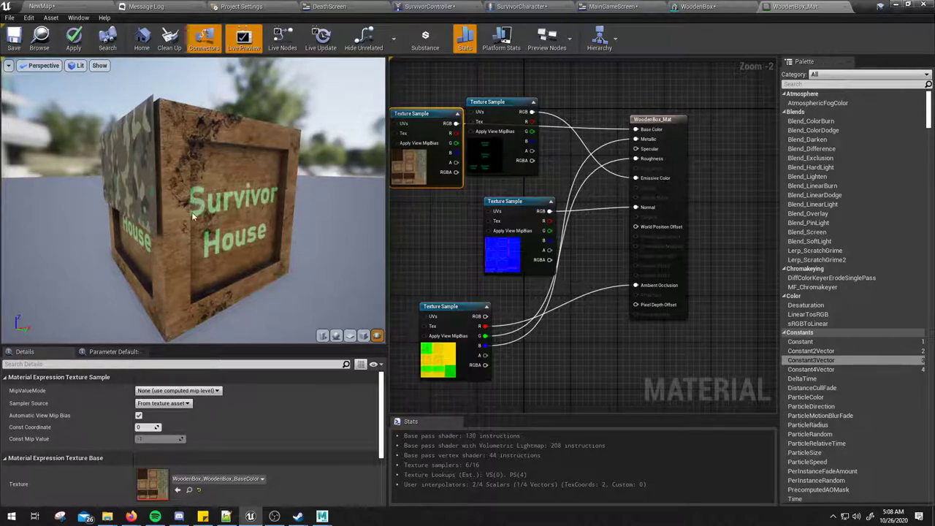
Apply the WoodenBox_Mat changes and return to the NewMap level
click(61, 6)
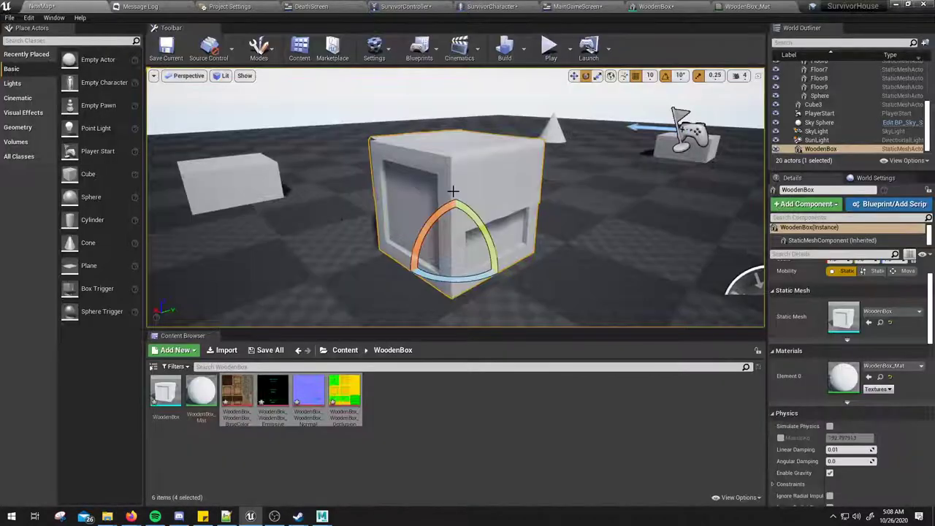
click(760, 6)
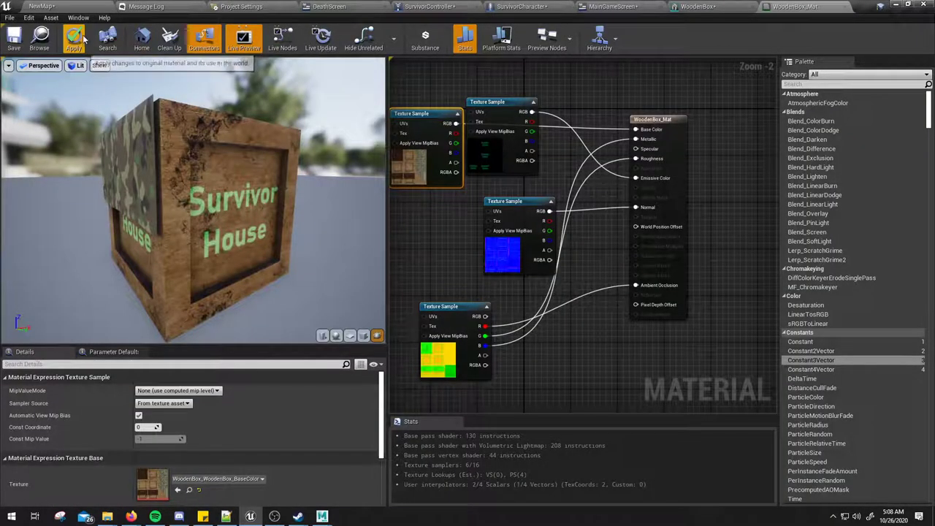
click(73, 38)
click(76, 7)
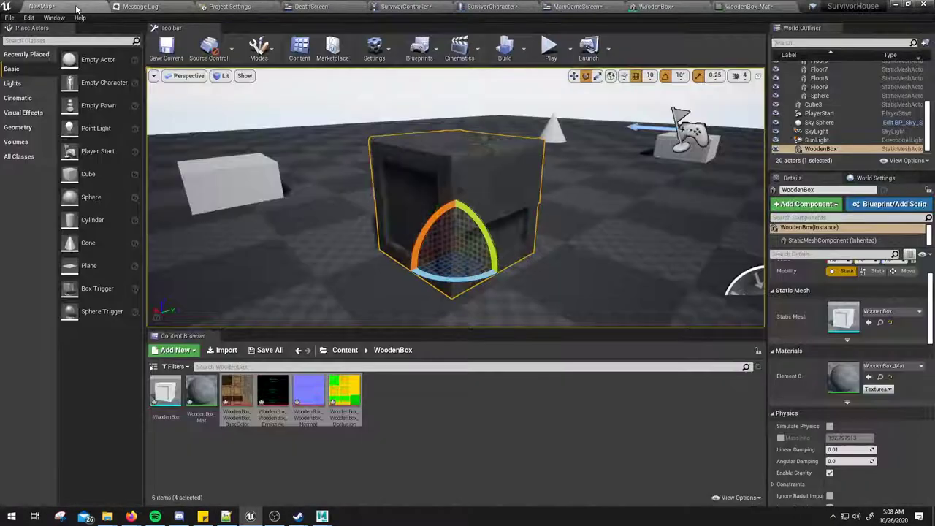
Replace the level's crate with a fresh WoodenBox from the Content Browser and show the WoodenBox editor
mouse_move(614, 229)
alt+mouse_down()
mouse_move(570, 231)
mouse_move(577, 246)
alt+mouse_up()
key(w)
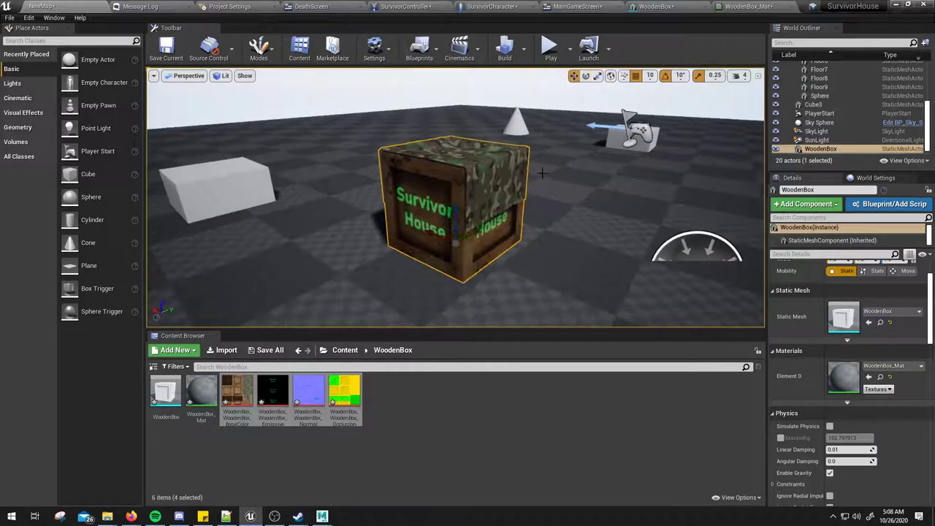
click(549, 48)
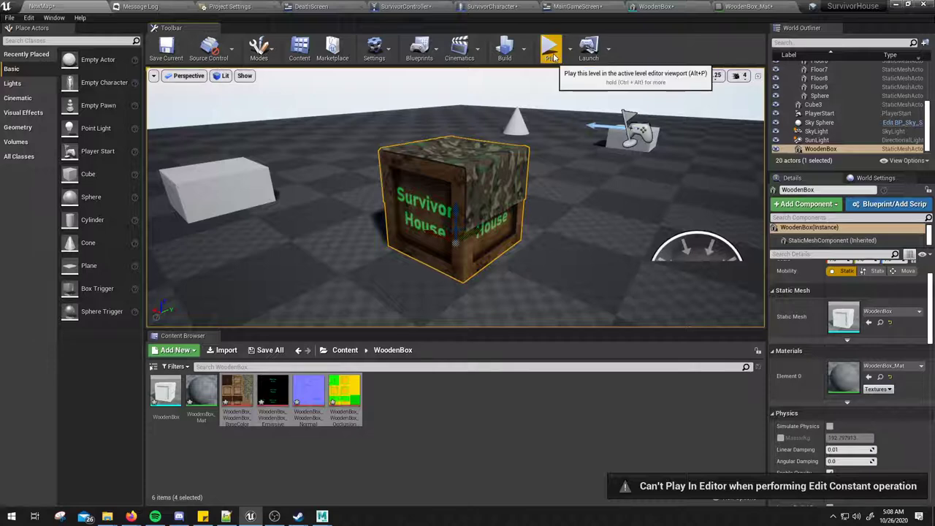
click(483, 188)
click(482, 188)
key(Delete)
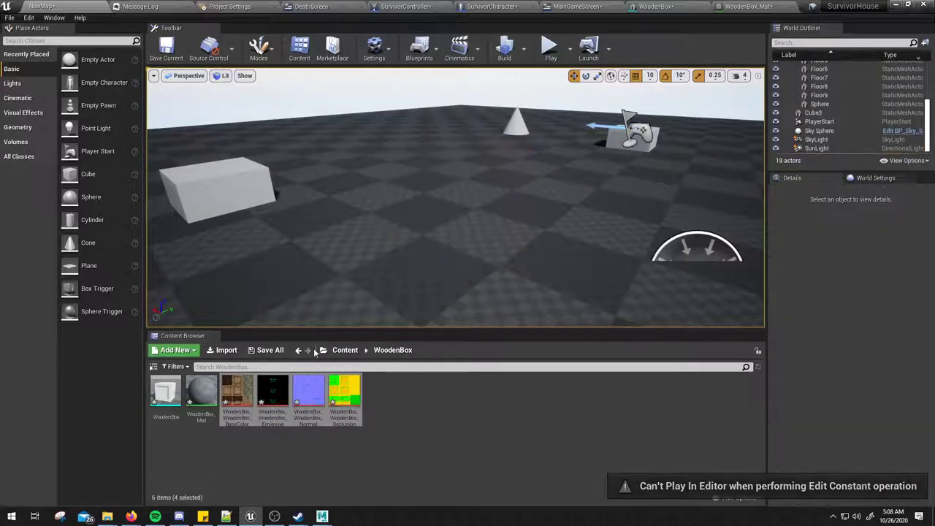
drag(162, 394, 380, 242)
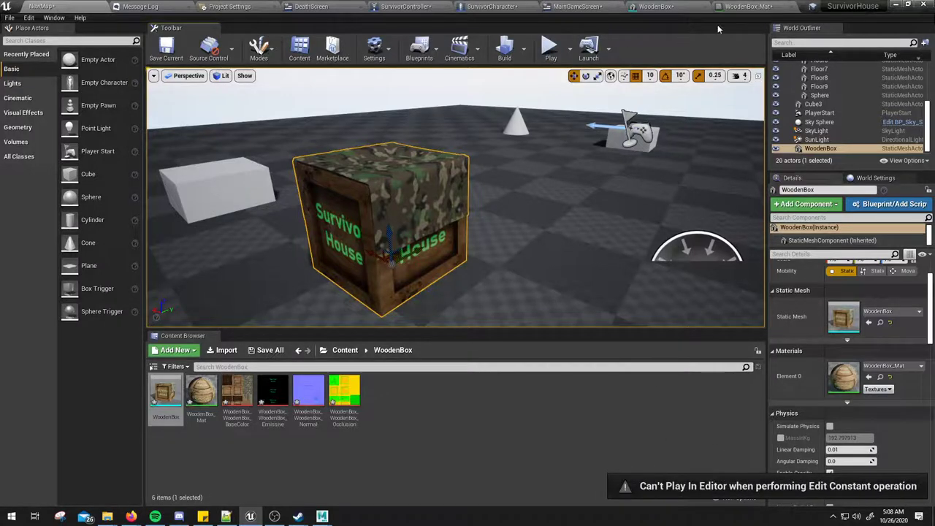
click(756, 7)
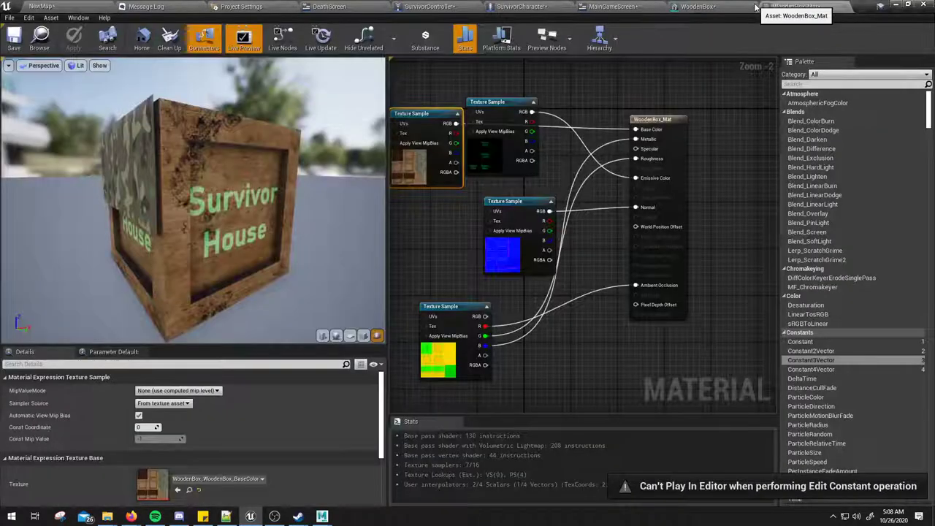
click(694, 7)
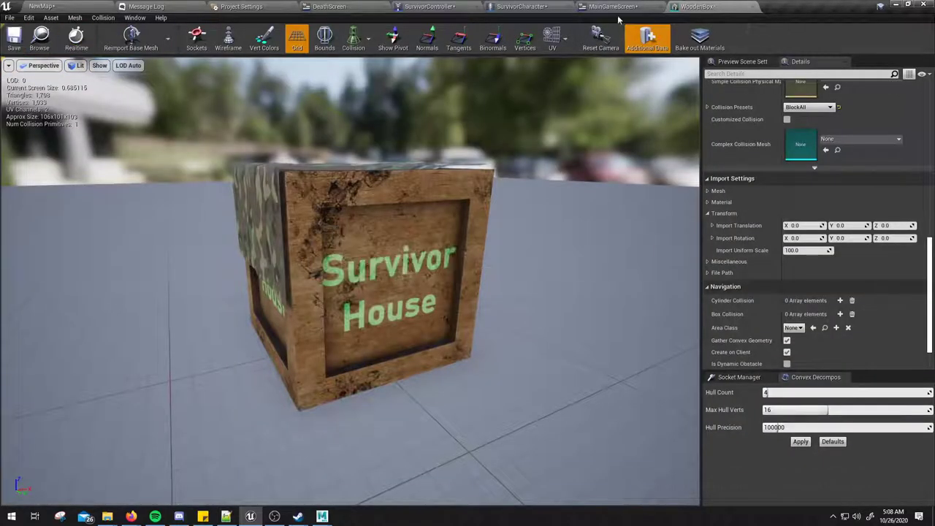
Close the WoodenBox mesh editor and go back to the NewMap level
click(763, 7)
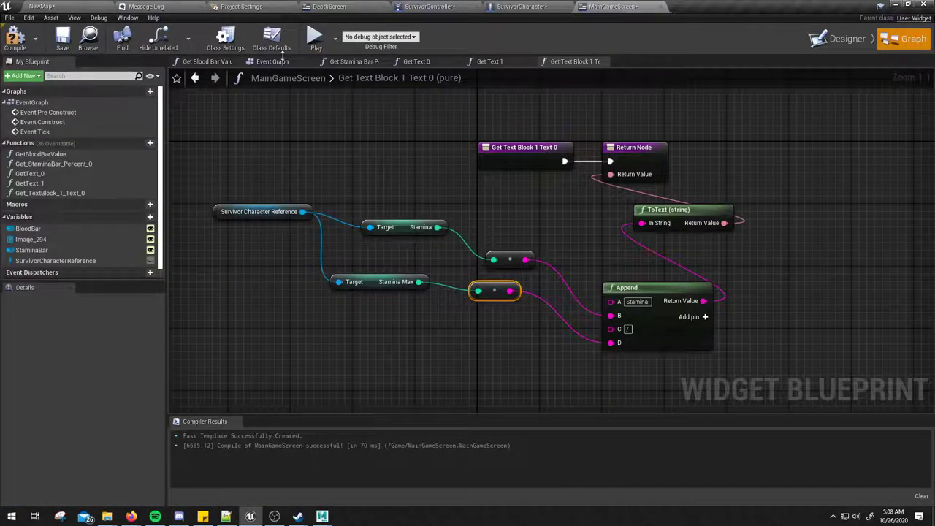
click(10, 18)
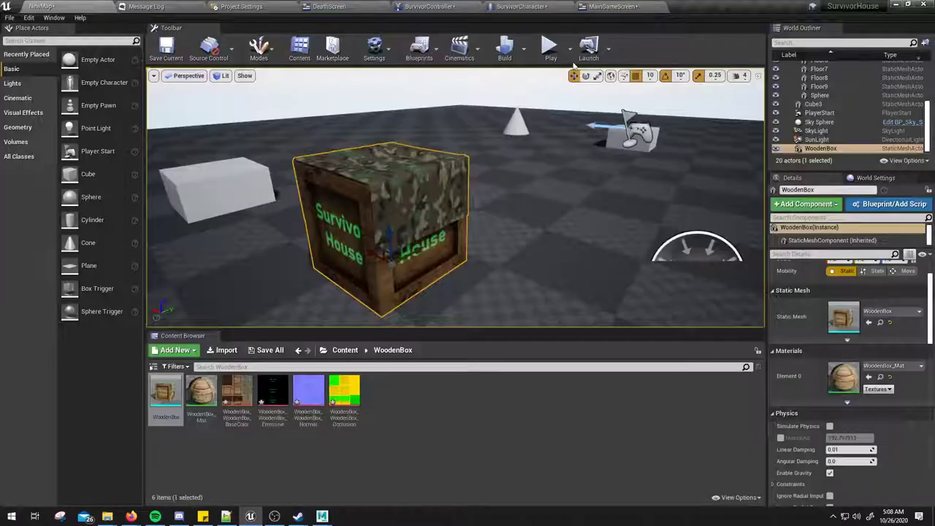
click(549, 48)
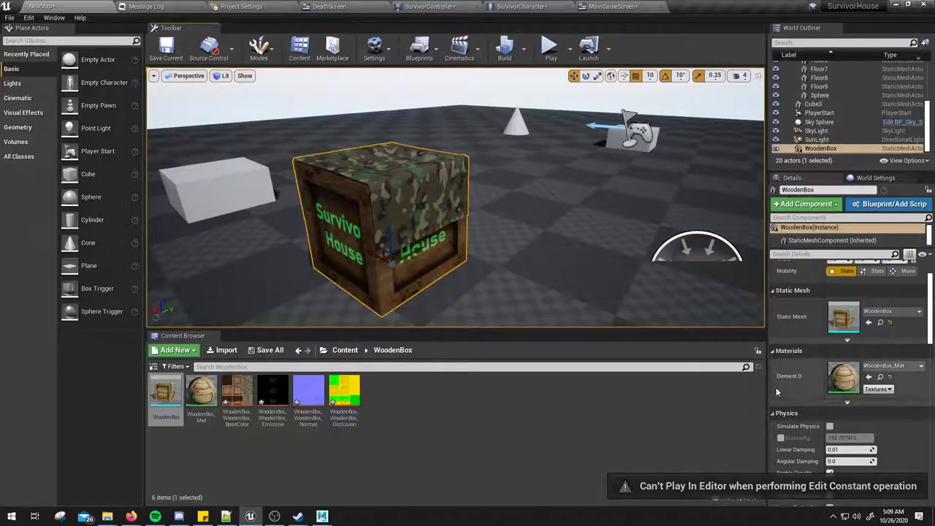
scroll(388, 249, down, 3)
click(611, 231)
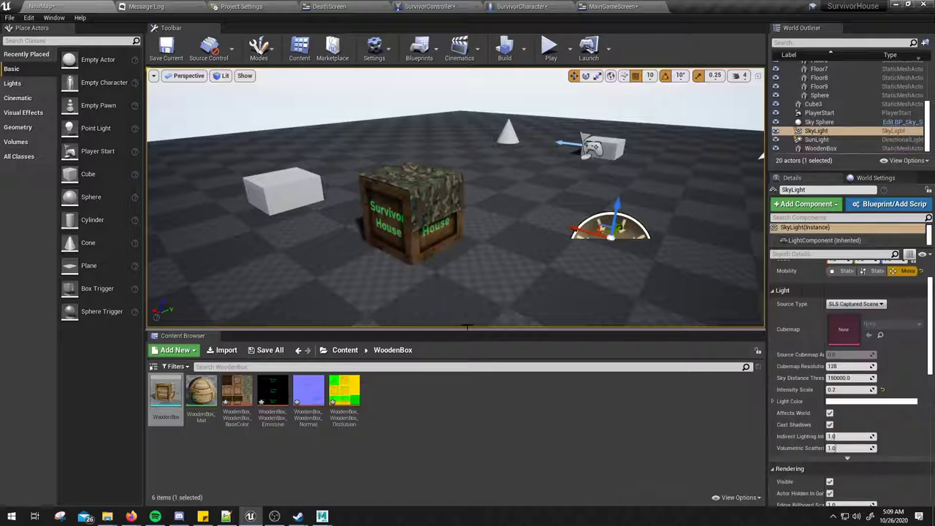
click(345, 350)
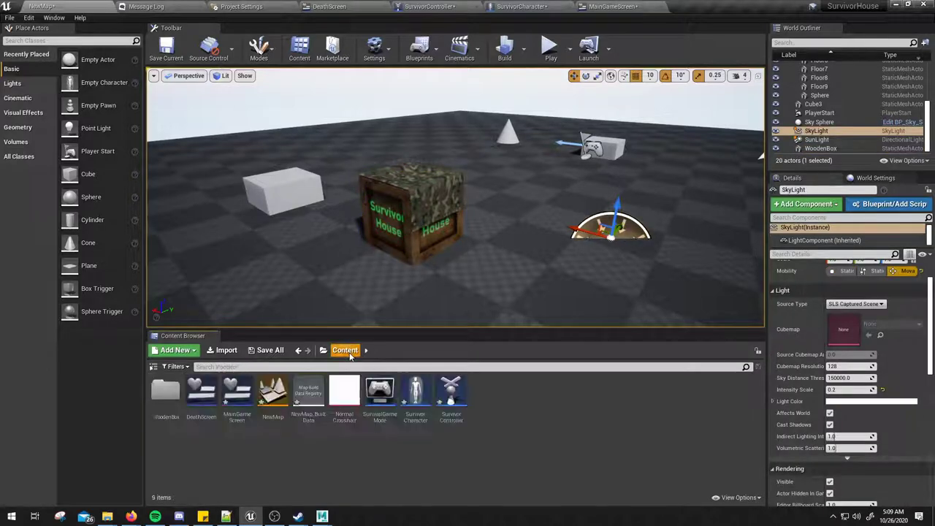
Frame the WoodenBox crate from the World Outliner and play the level in a New Editor Window
right_drag(755, 142, 760, 146)
double_click(838, 149)
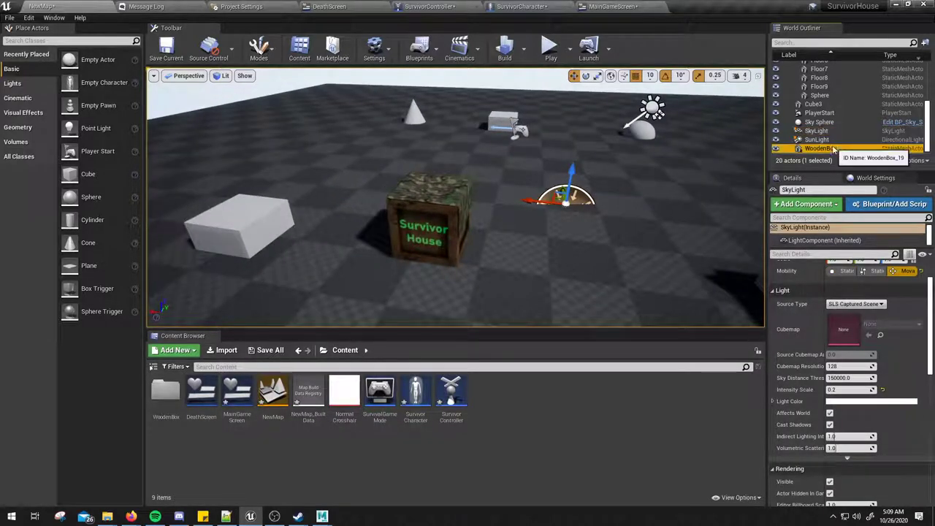
click(550, 47)
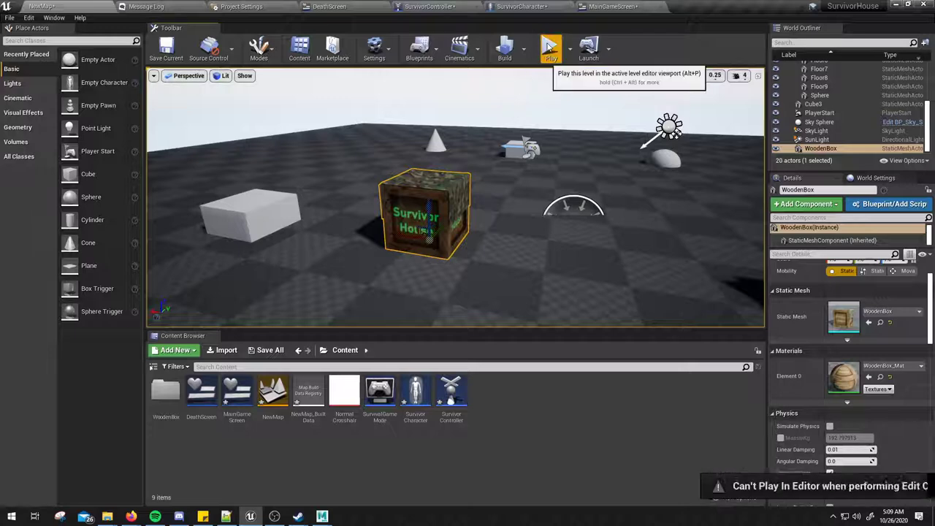
click(570, 48)
click(621, 100)
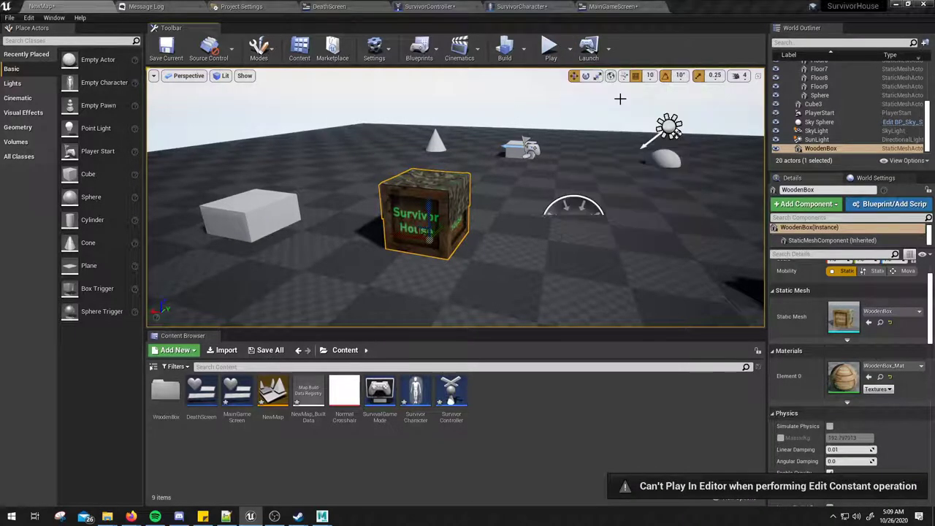
alt+drag(612, 286, 555, 286)
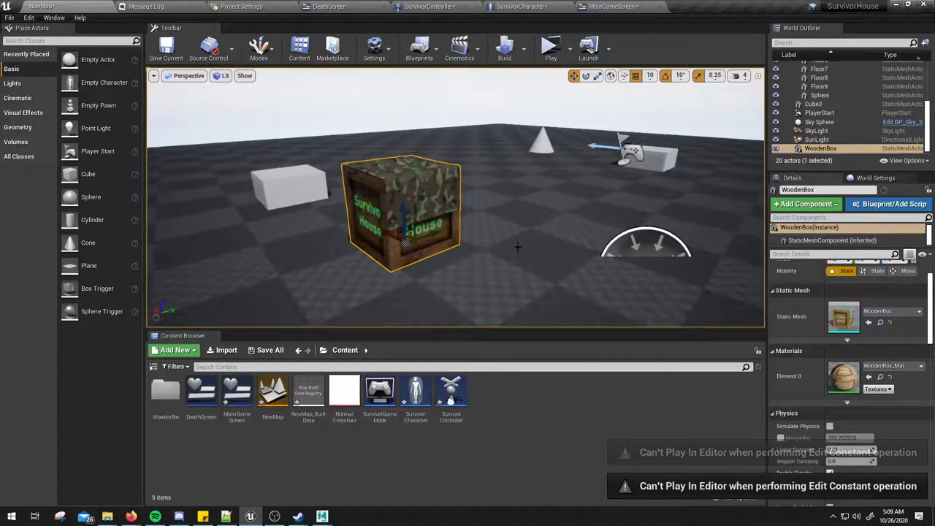
Rotate the SunLight downward and refresh the Sky Sphere material to match
alt+drag(555, 286, 505, 285)
click(614, 136)
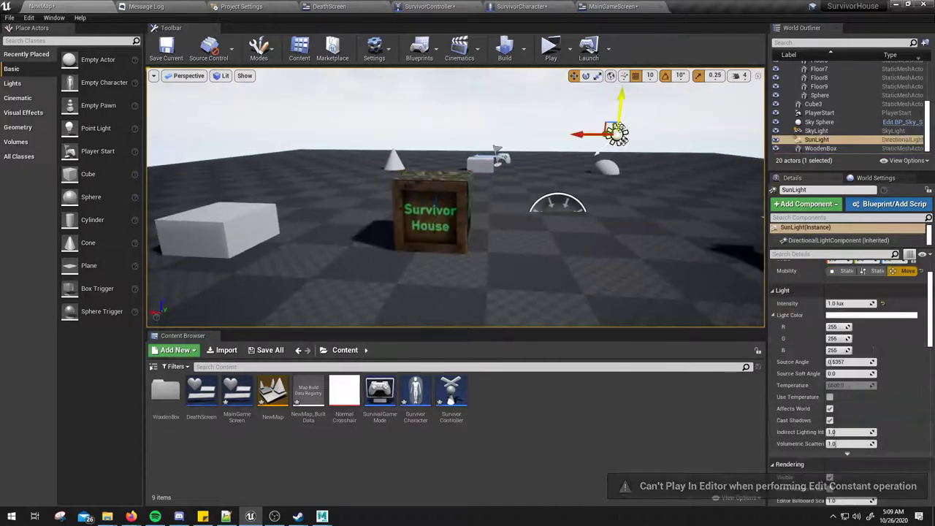
key(e)
drag(595, 94, 622, 138)
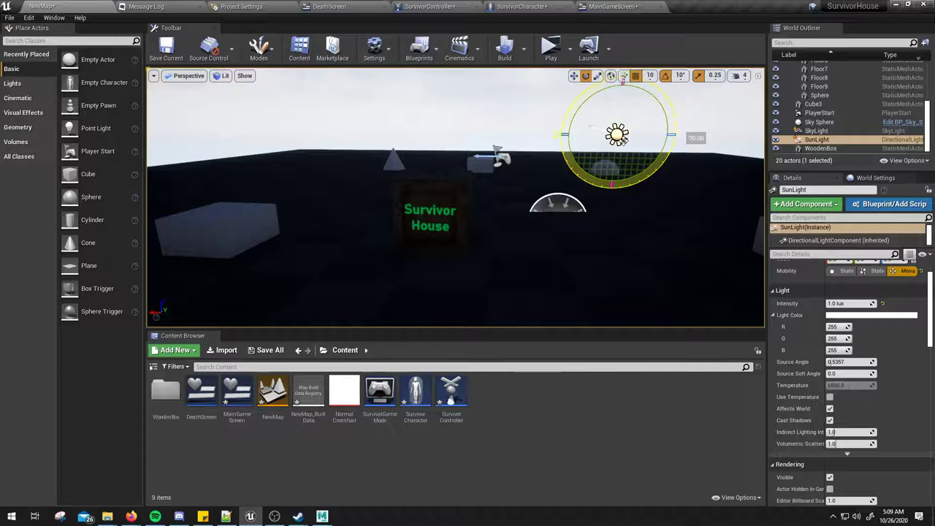
scroll(621, 142, up, 5)
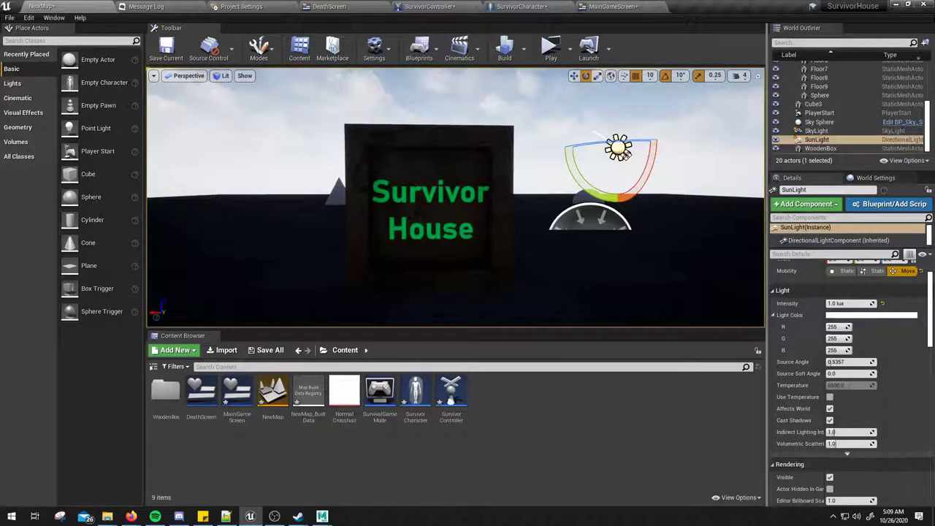
click(819, 121)
click(830, 287)
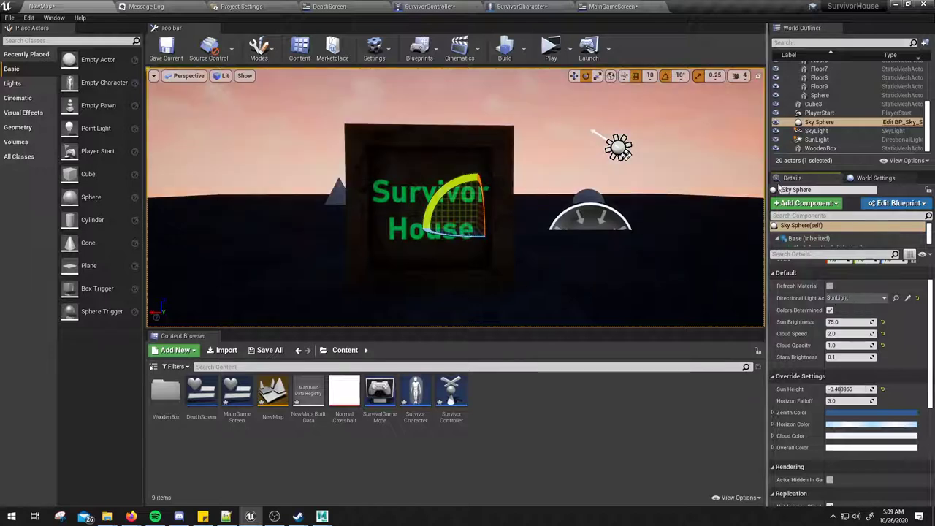
Tilt the SunLight further down and refresh the Sky Sphere again, reaching Sun Height -0.904773
click(619, 149)
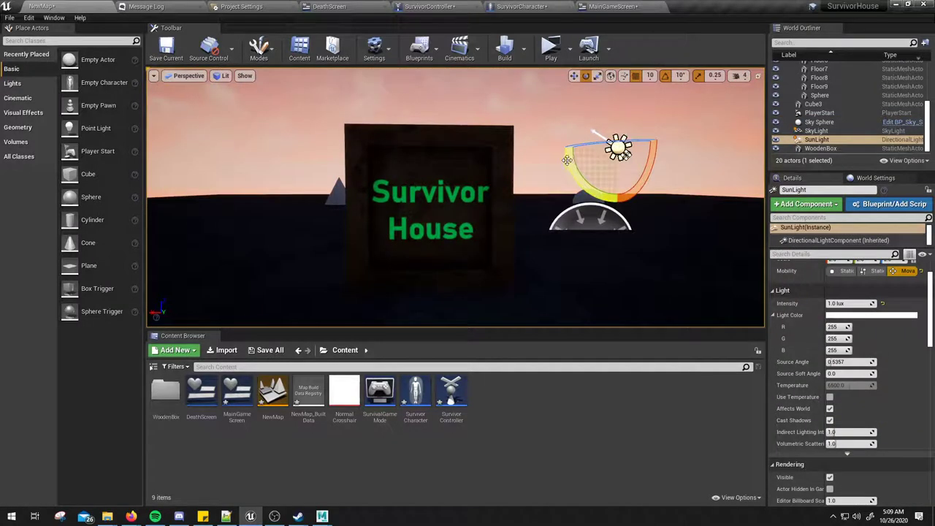
drag(566, 159, 567, 139)
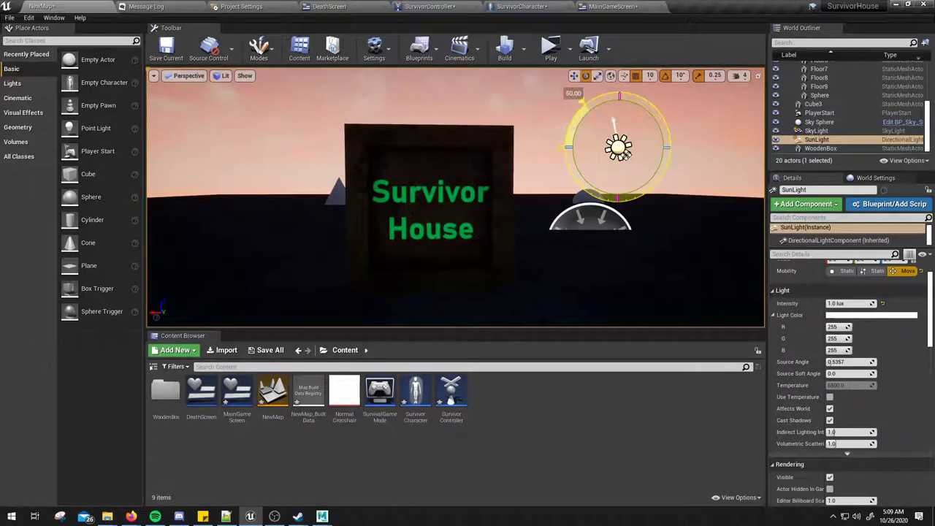
right_drag(407, 180, 334, 183)
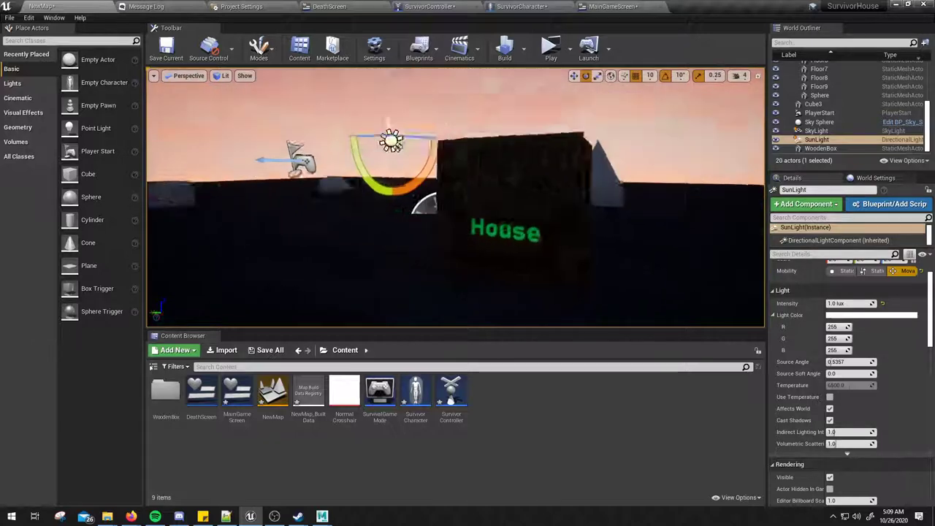
drag(310, 141, 263, 133)
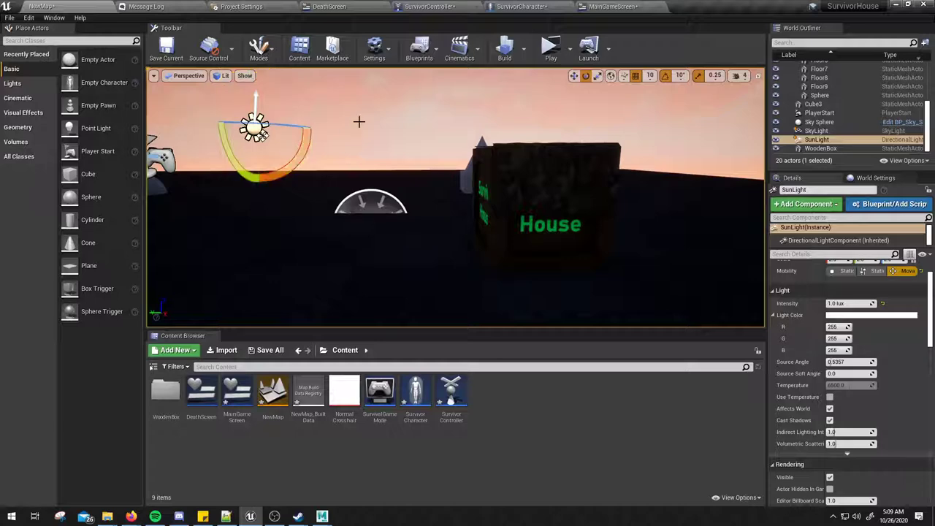
click(358, 122)
click(829, 286)
right_drag(626, 195, 570, 196)
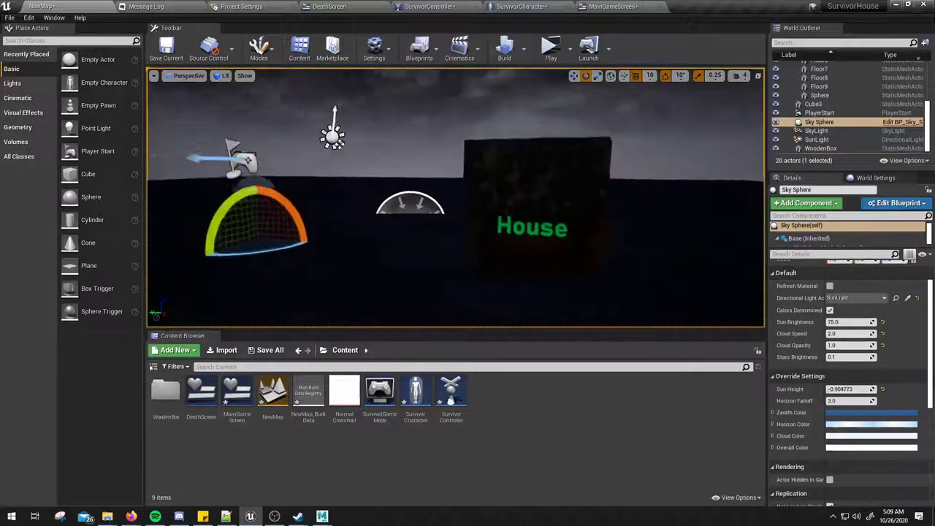